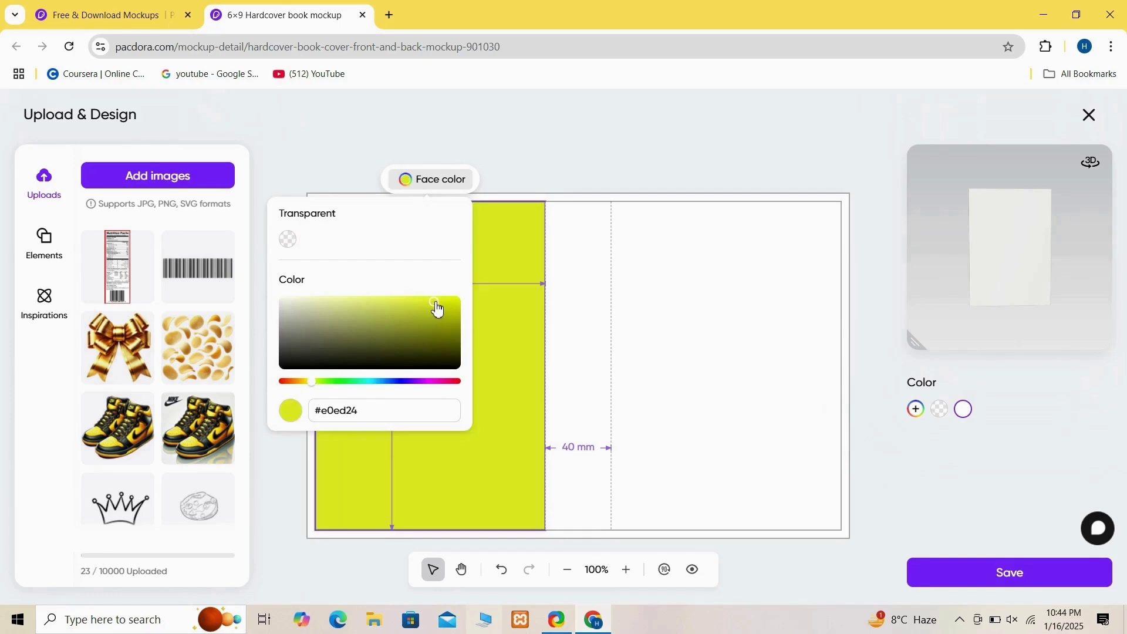
# Step: Fill the back cover face with bright yellow and the spine face with yellow #eeff00
pyautogui.moveTo(438, 308); pyautogui.dragTo(469, 298)
pyautogui.click(602, 290)
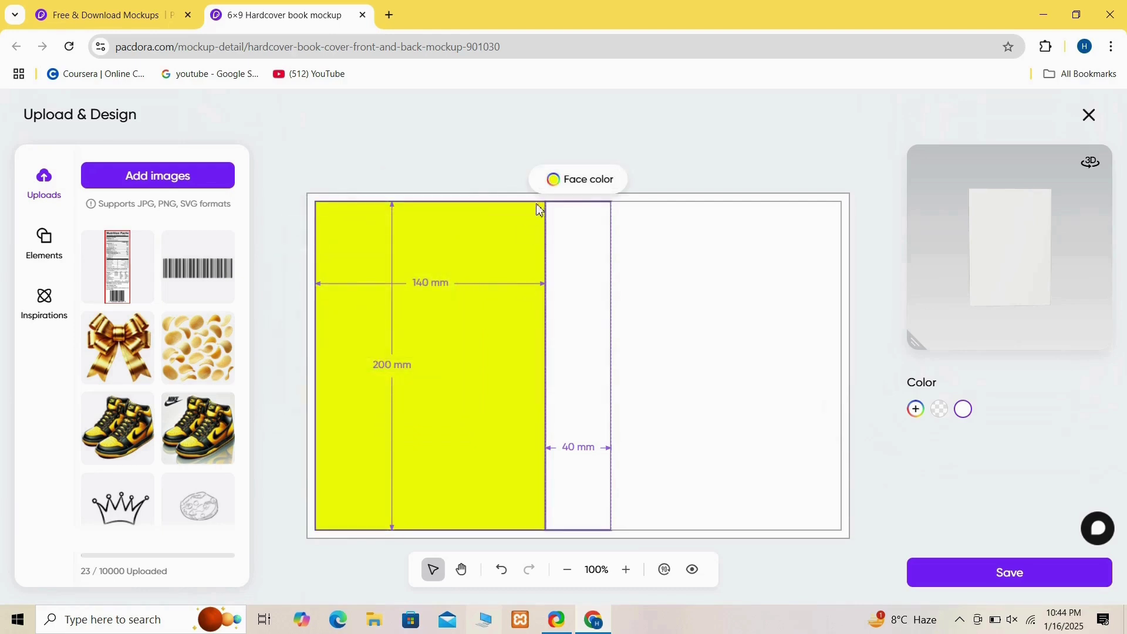
pyautogui.click(562, 184)
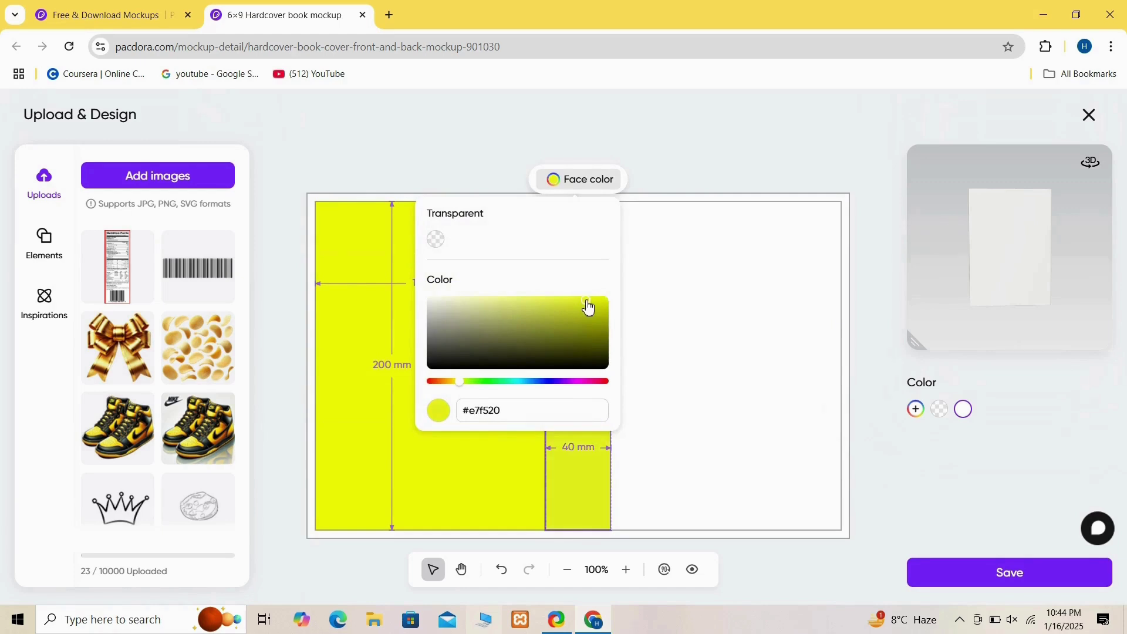
pyautogui.moveTo(589, 306); pyautogui.dragTo(609, 302)
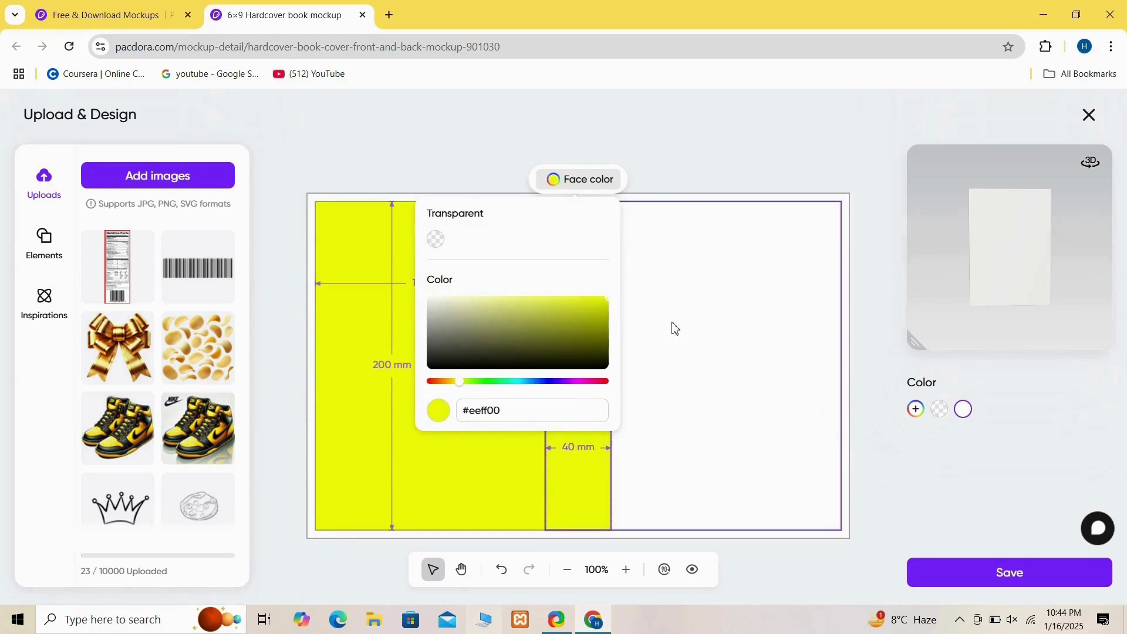
# Step: Fill the front cover face with bright yellow #eeff03
pyautogui.click(700, 339)
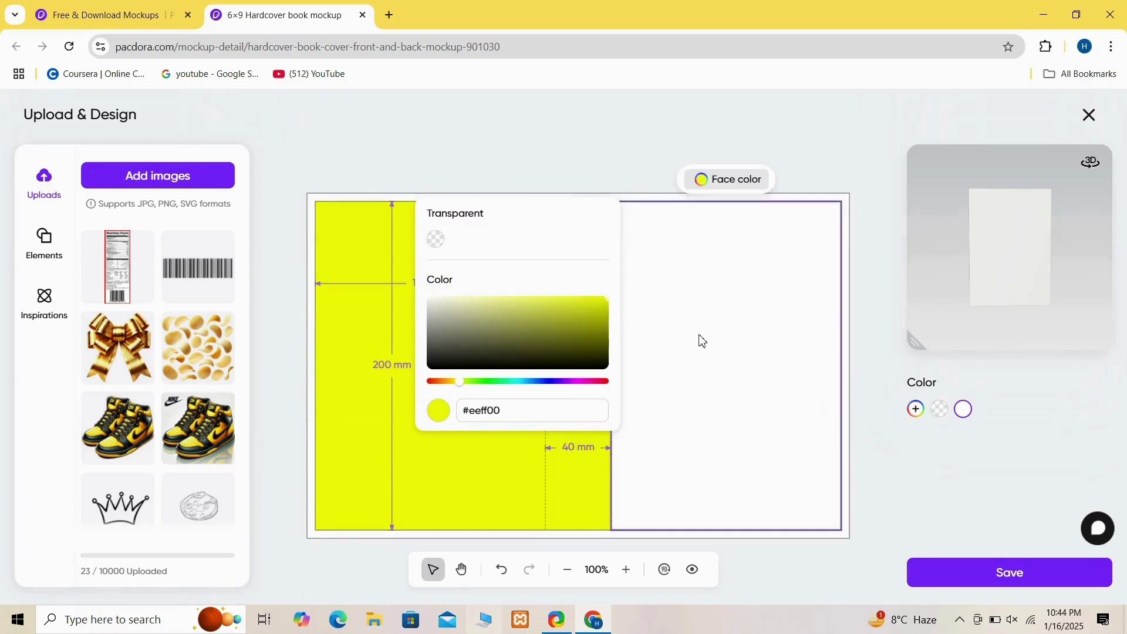
pyautogui.click(703, 189)
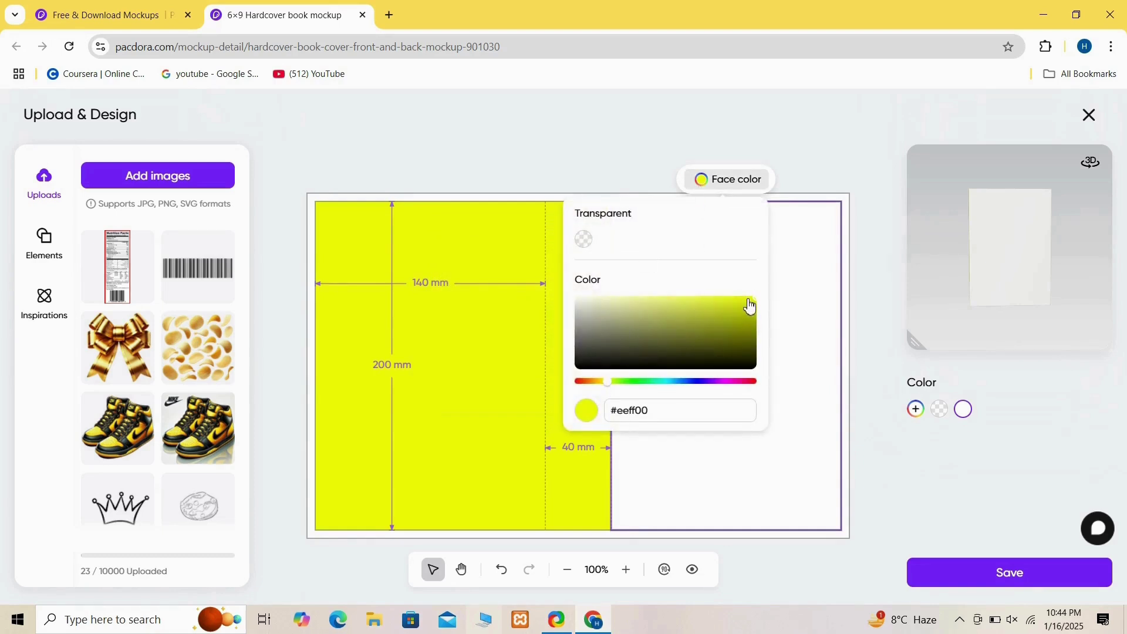
pyautogui.moveTo(752, 307); pyautogui.dragTo(759, 269)
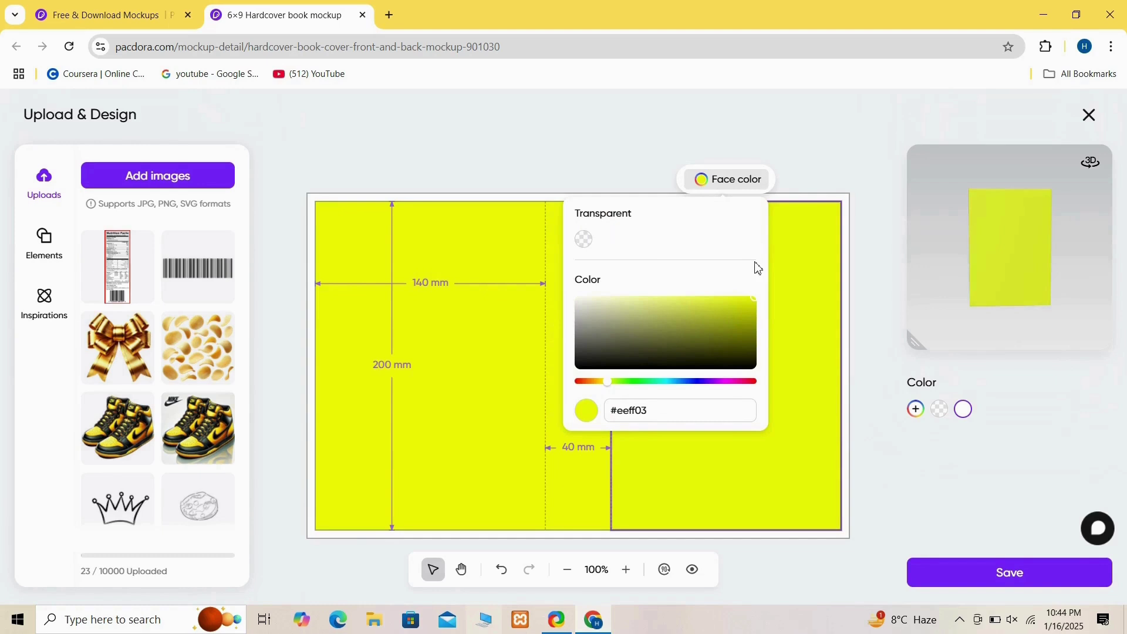
pyautogui.click(825, 154)
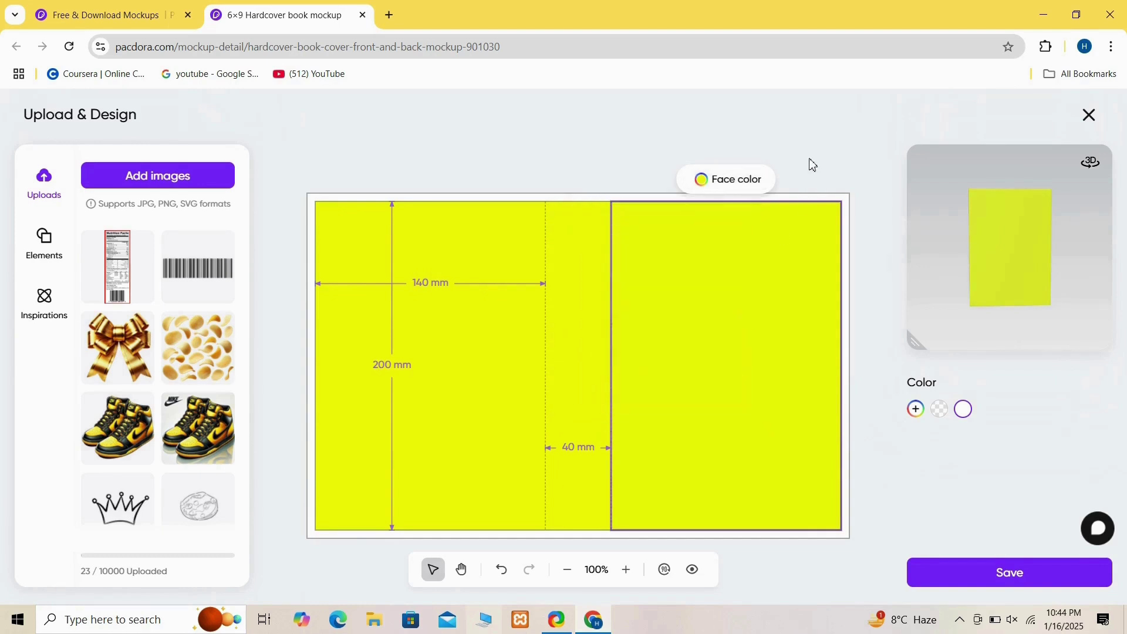
pyautogui.click(802, 199)
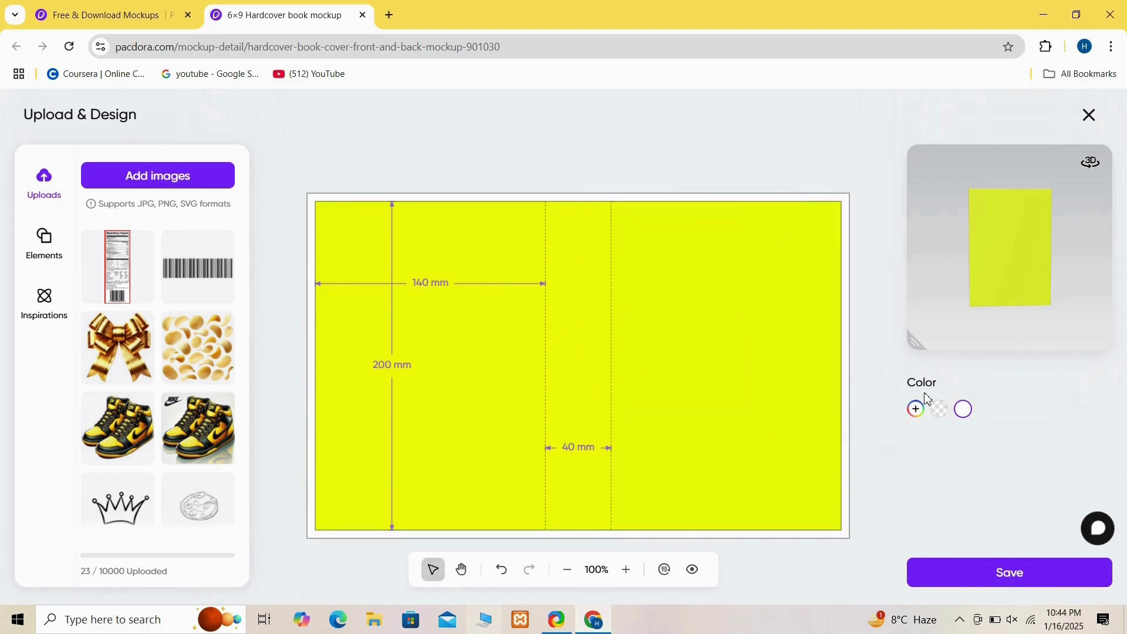
# Step: Set the overall background colour around the cover panels to a bright yellow matching the faces
pyautogui.click(918, 410)
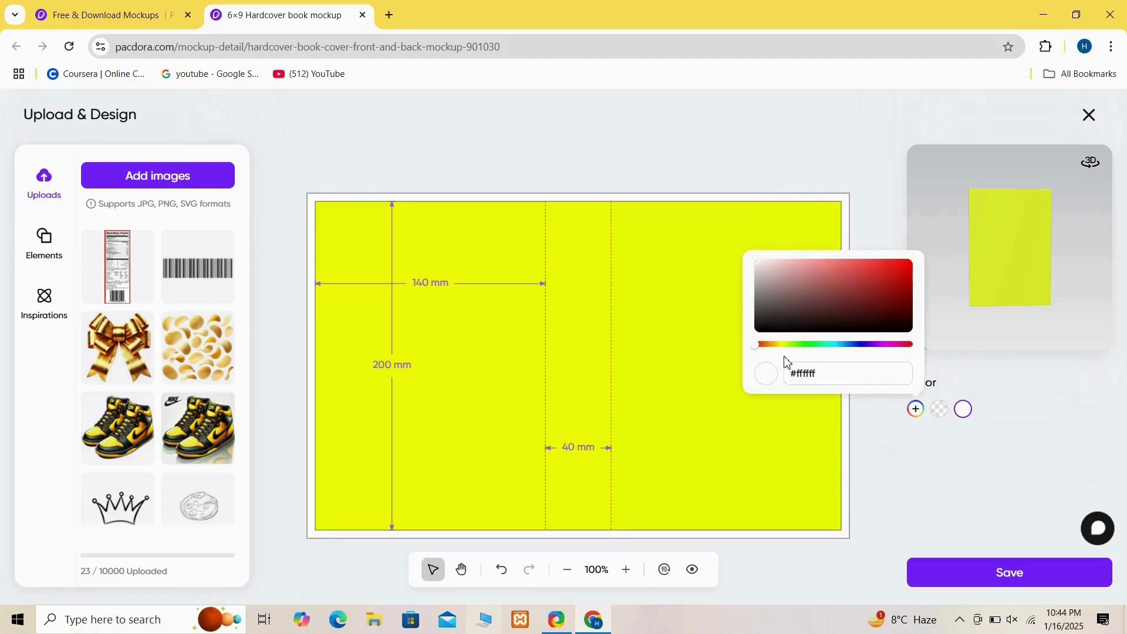
pyautogui.click(785, 346)
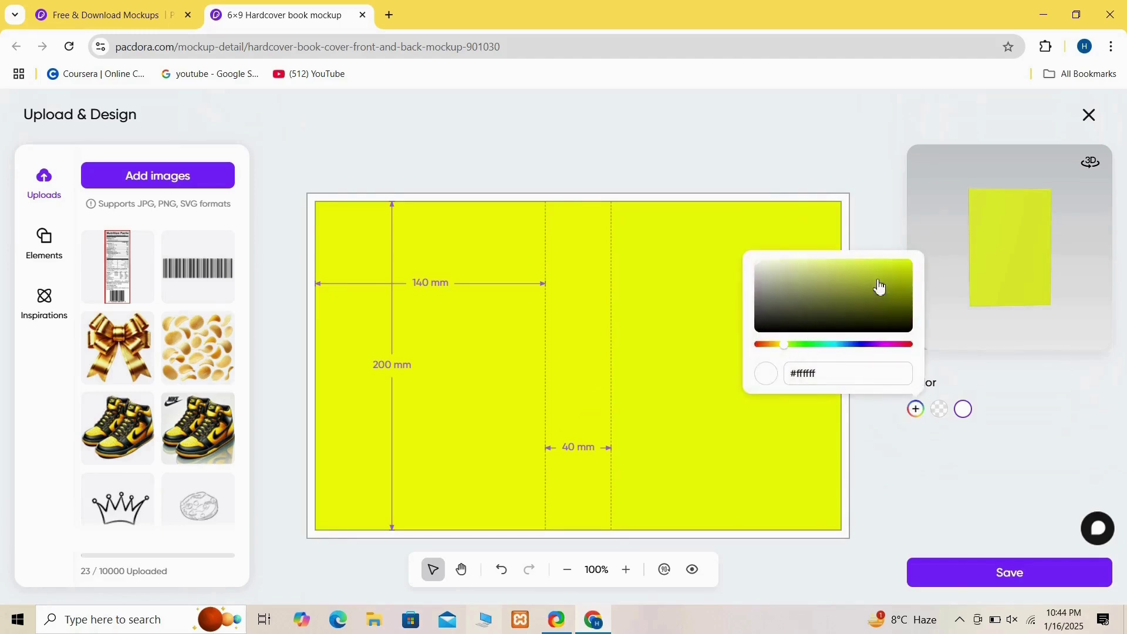
pyautogui.click(903, 268)
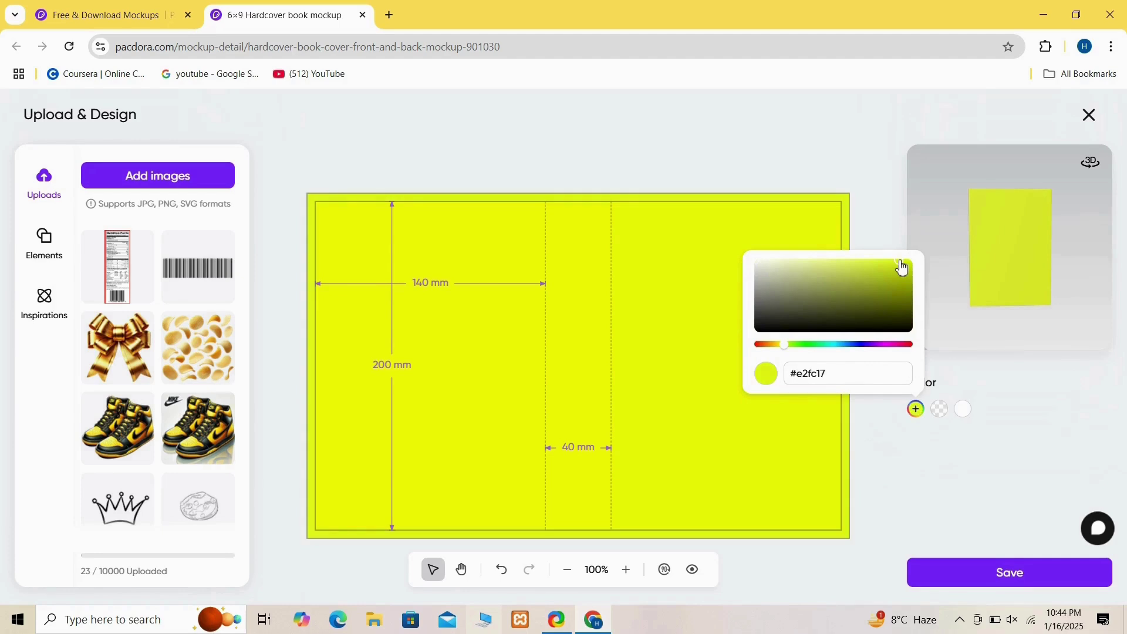
pyautogui.moveTo(906, 268); pyautogui.dragTo(930, 254)
pyautogui.moveTo(1028, 225)
pyautogui.mouseDown()
pyautogui.moveTo(1020, 280)
pyautogui.moveTo(921, 226)
pyautogui.moveTo(1003, 192)
pyautogui.moveTo(1035, 223)
pyautogui.mouseUp()
pyautogui.click(664, 327)
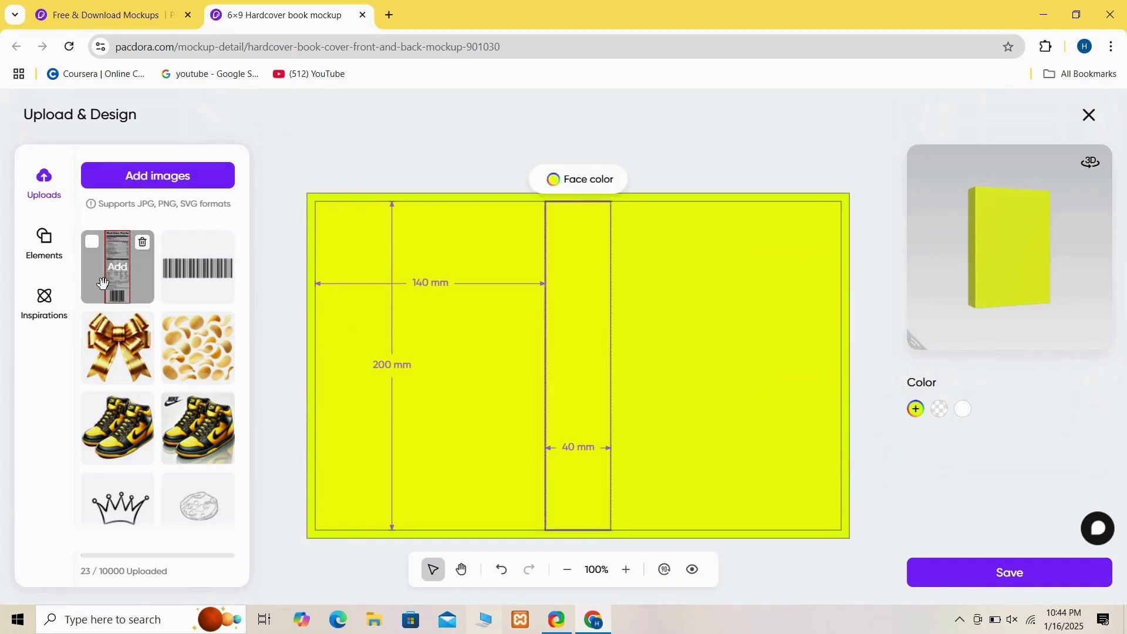
# Step: Add a text element to the cover design and replace its placeholder wording with "Book"
pyautogui.click(49, 257)
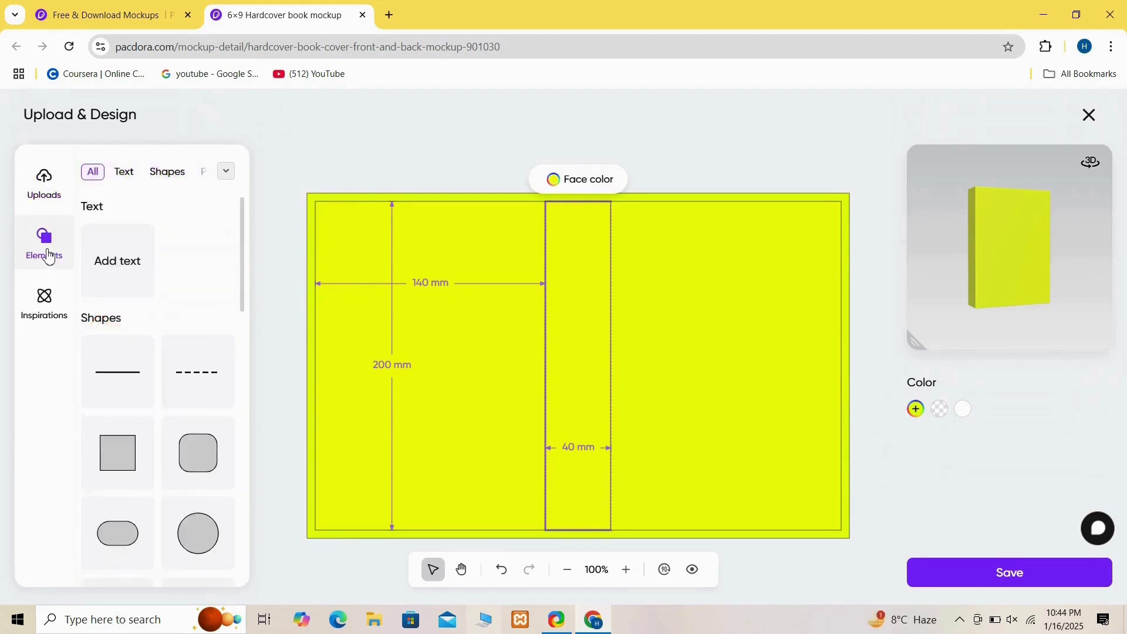
pyautogui.click(131, 274)
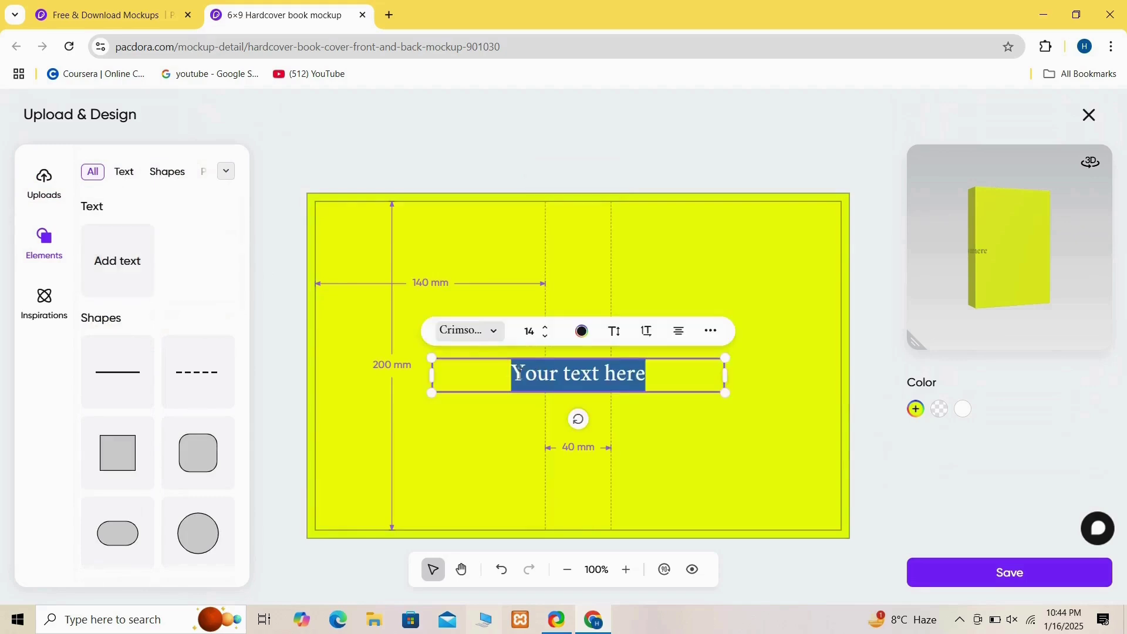
pyautogui.click(664, 378)
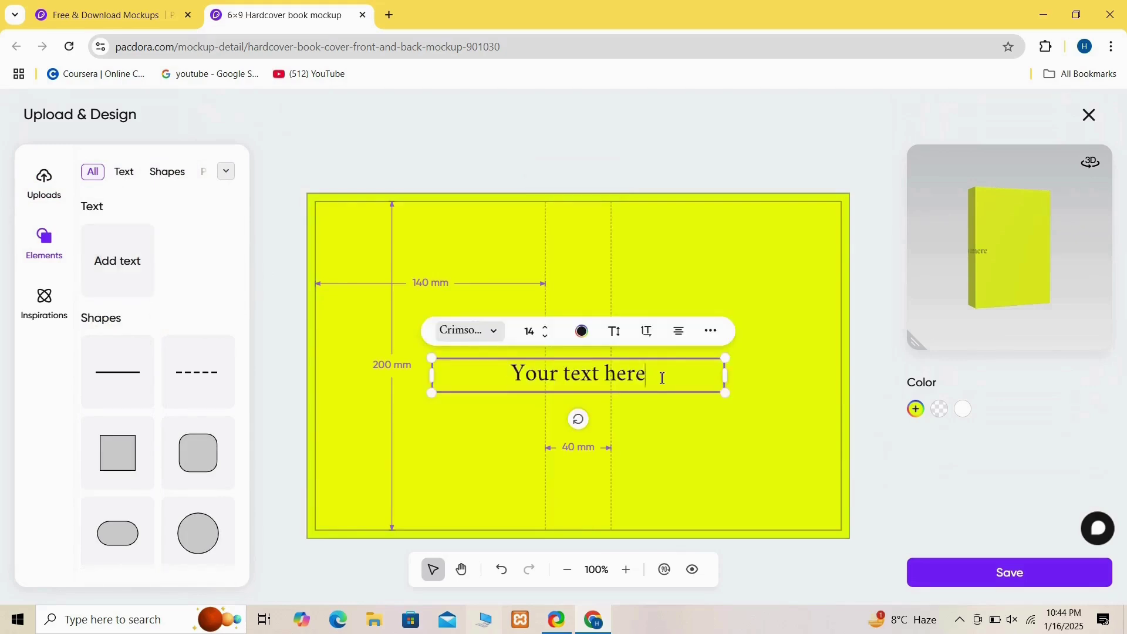
pyautogui.press('BackSpace')
pyautogui.press('BackSpace')
pyautogui.press('BackSpace')
pyautogui.press('BackSpace')
pyautogui.press('BackSpace')
pyautogui.press('BackSpace')
pyautogui.press('BackSpace')
pyautogui.press('BackSpace')
pyautogui.press('BackSpace')
pyautogui.press('BackSpace')
pyautogui.press('BackSpace')
pyautogui.press('BackSpace')
pyautogui.press('BackSpace')
pyautogui.press('BackSpace')
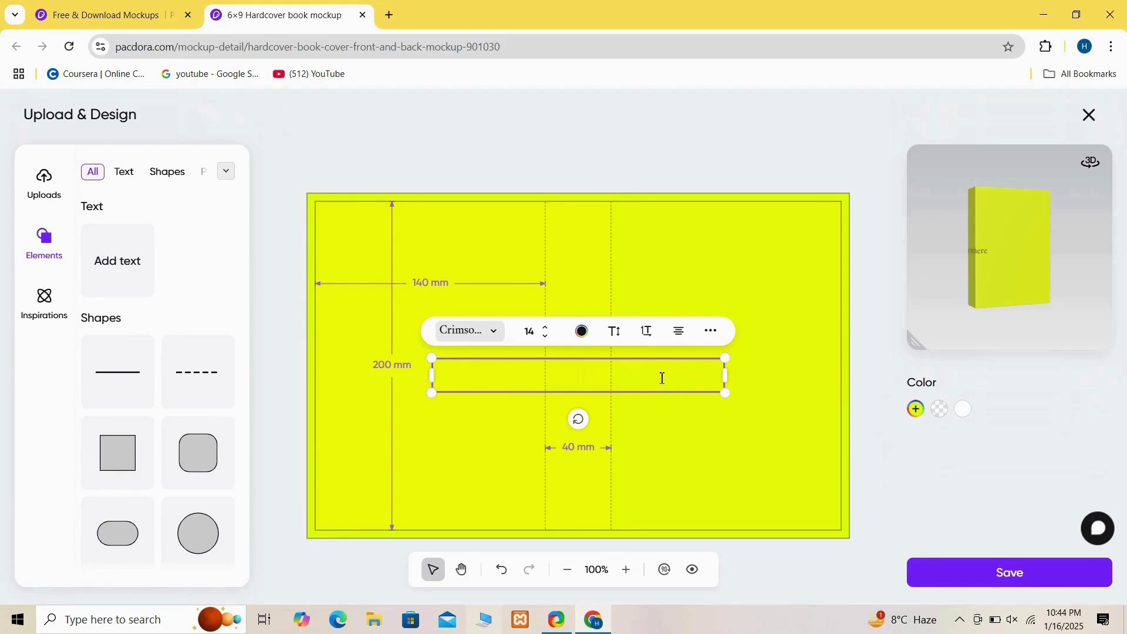
pyautogui.write('Book')
# Step: Place the "Book" text near the top of the front cover at size 27, styled in Anton-Regular and red #f70a0a
pyautogui.moveTo(664, 379); pyautogui.dragTo(639, 292)
pyautogui.moveTo(685, 260); pyautogui.dragTo(715, 269)
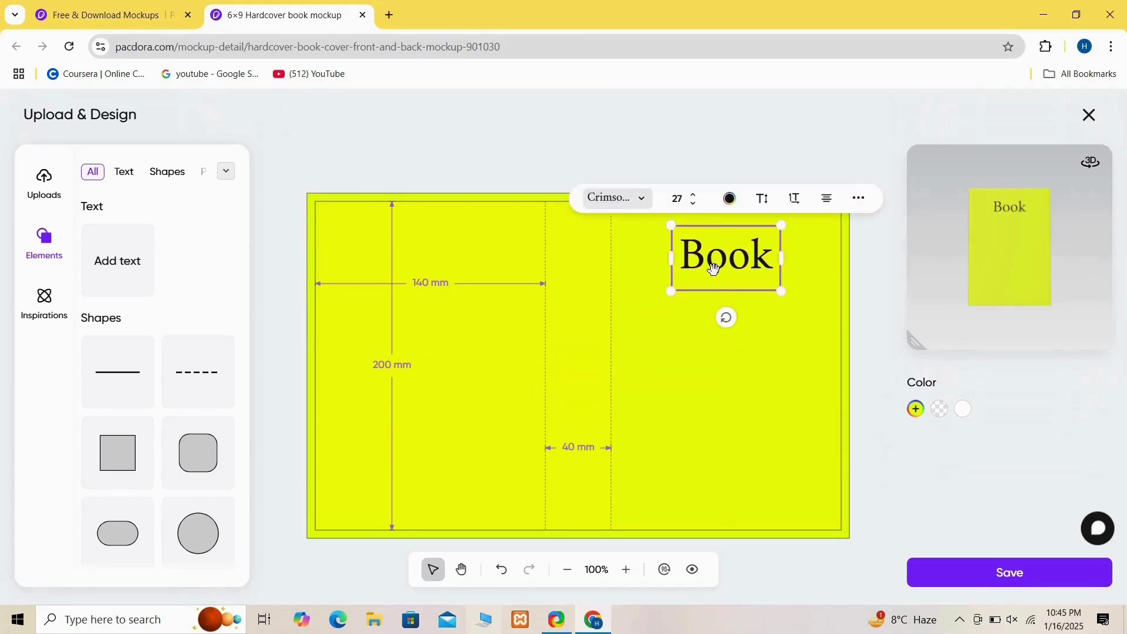
pyautogui.click(730, 201)
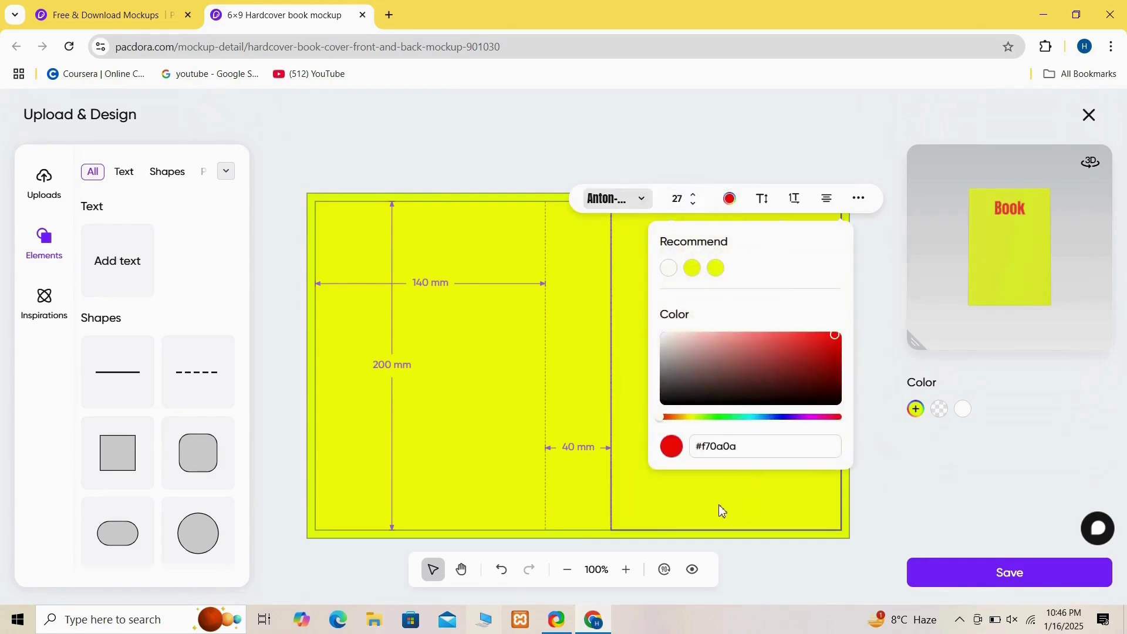
pyautogui.click(719, 506)
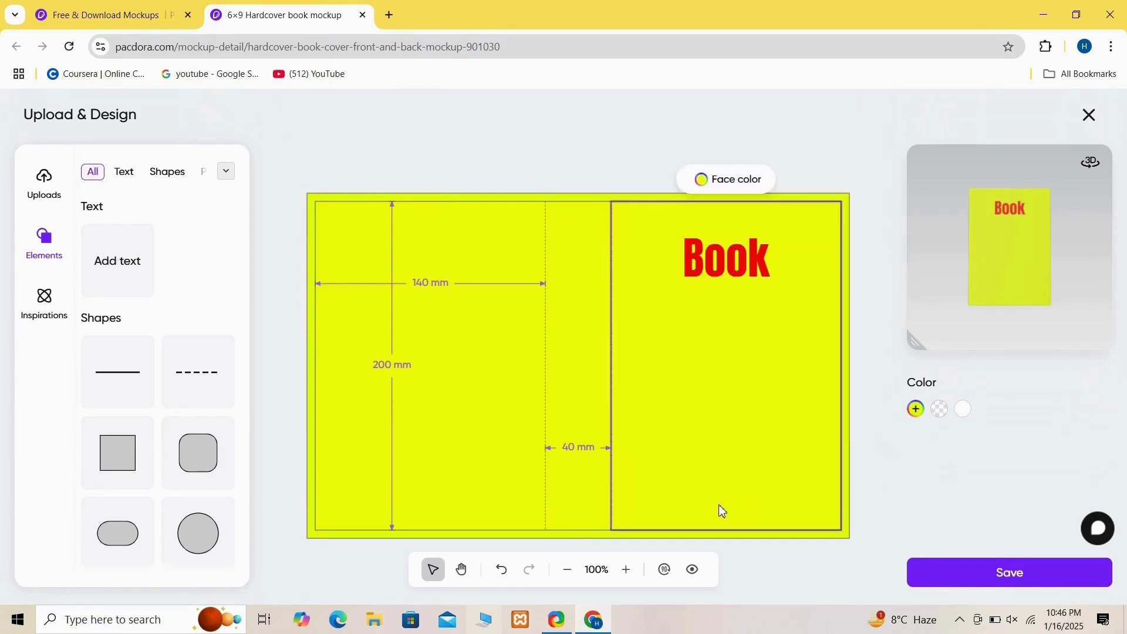
# Step: Add a second text element and replace its placeholder wording with "Covers"
pyautogui.click(114, 254)
pyautogui.click(661, 381)
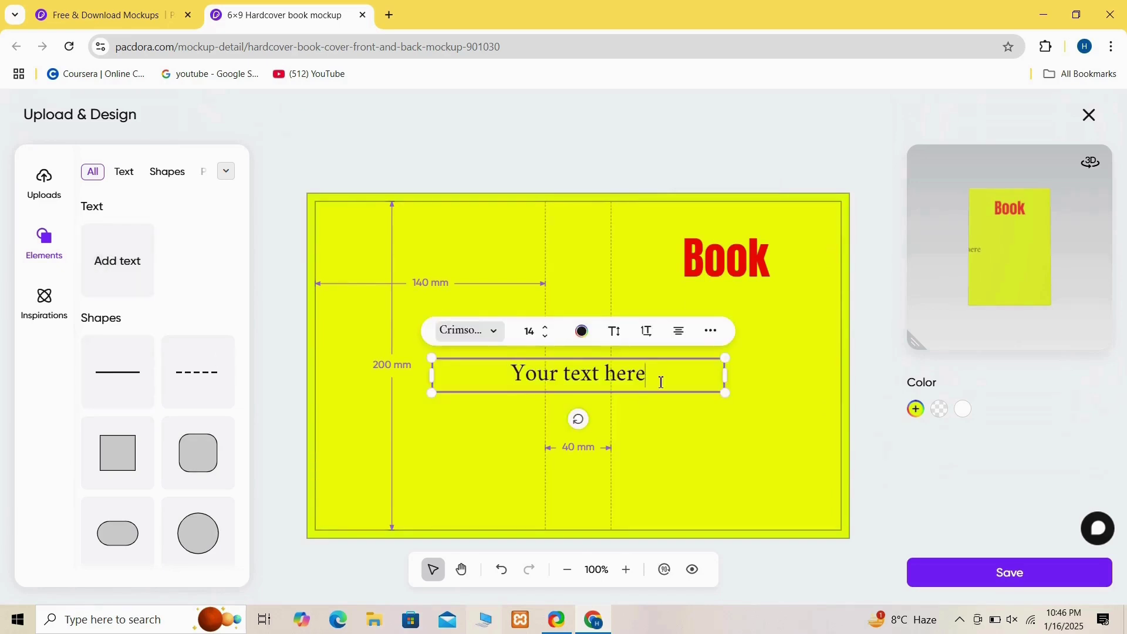
pyautogui.press('BackSpace')
pyautogui.press('BackSpace')
pyautogui.press('BackSpace')
pyautogui.press('BackSpace')
pyautogui.press('BackSpace')
pyautogui.press('BackSpace')
pyautogui.press('BackSpace')
pyautogui.press('BackSpace')
pyautogui.press('BackSpace')
pyautogui.press('BackSpace')
pyautogui.press('BackSpace')
pyautogui.press('BackSpace')
pyautogui.press('BackSpace')
pyautogui.press('BackSpace')
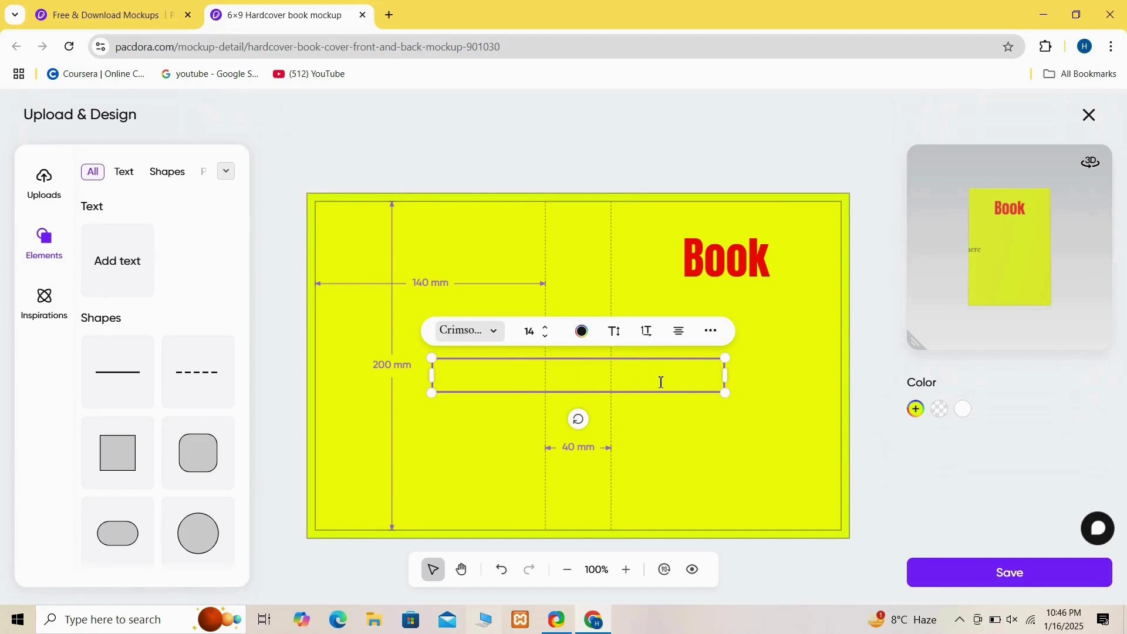
pyautogui.write('Covers')
# Step: Narrow the "Covers" text box, centre it directly below "Book" on the front cover and enlarge the text to size 22
pyautogui.click(434, 384)
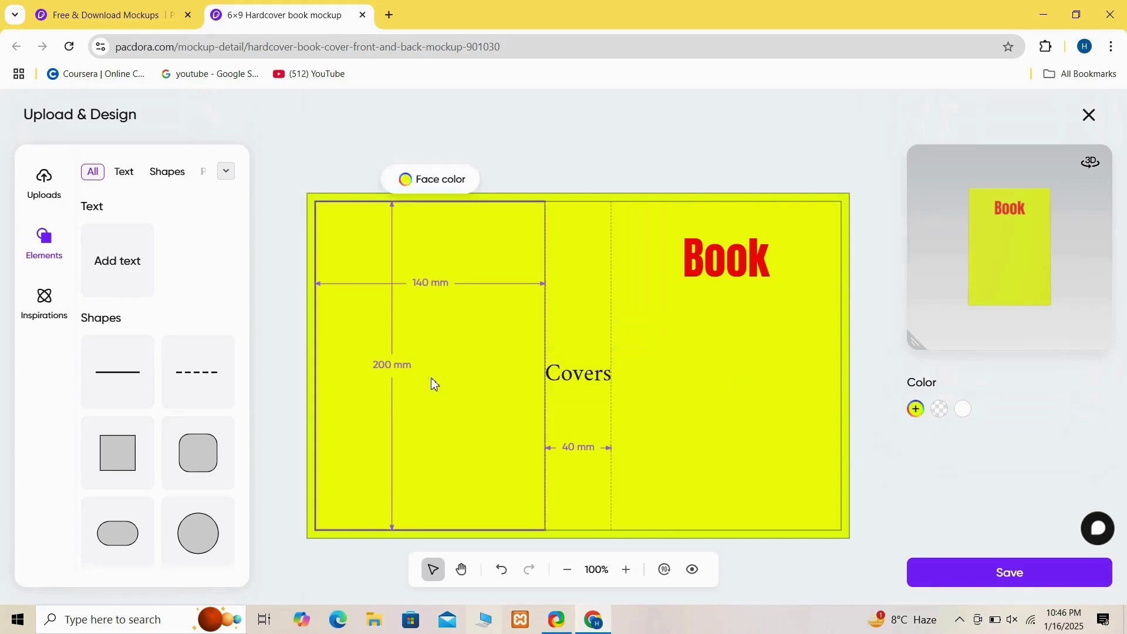
pyautogui.click(568, 380)
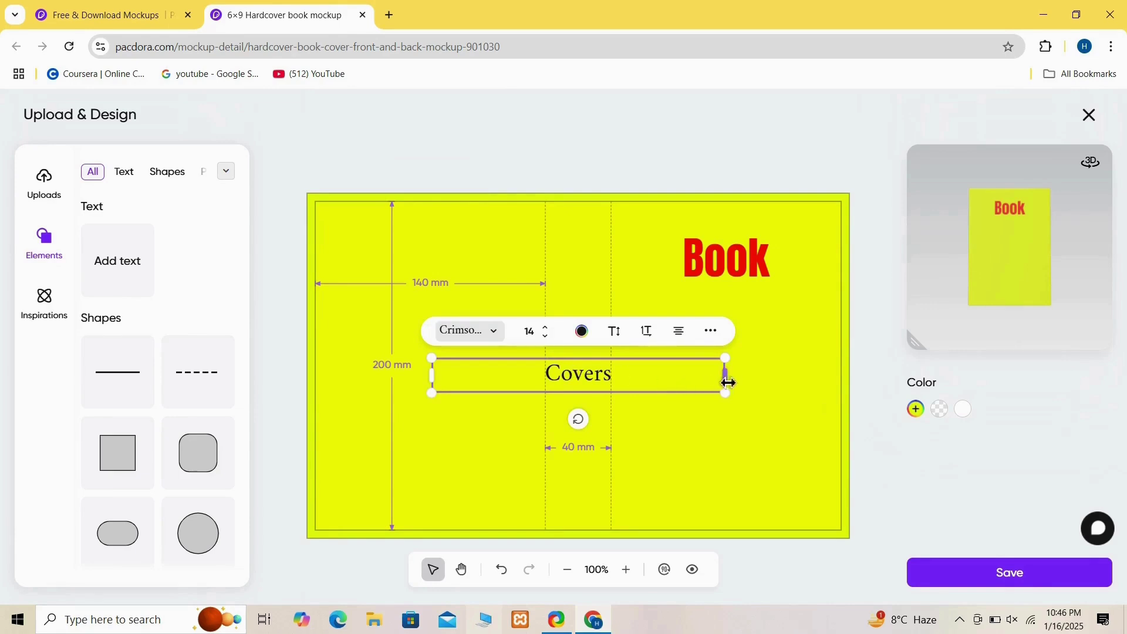
pyautogui.moveTo(731, 382); pyautogui.dragTo(723, 301)
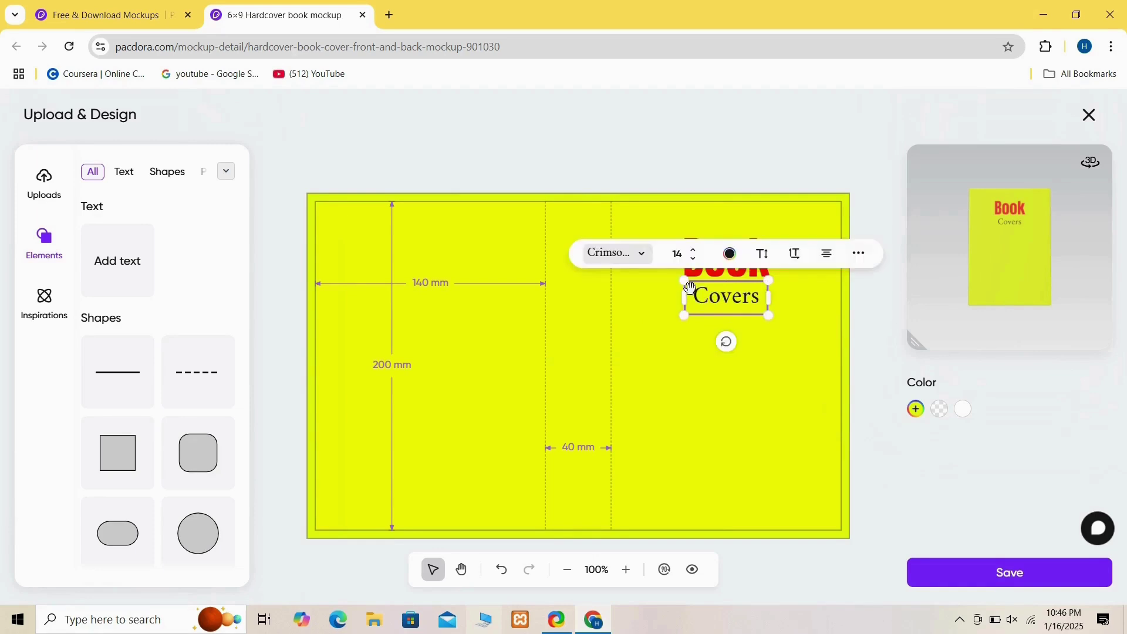
pyautogui.moveTo(684, 281); pyautogui.dragTo(632, 276)
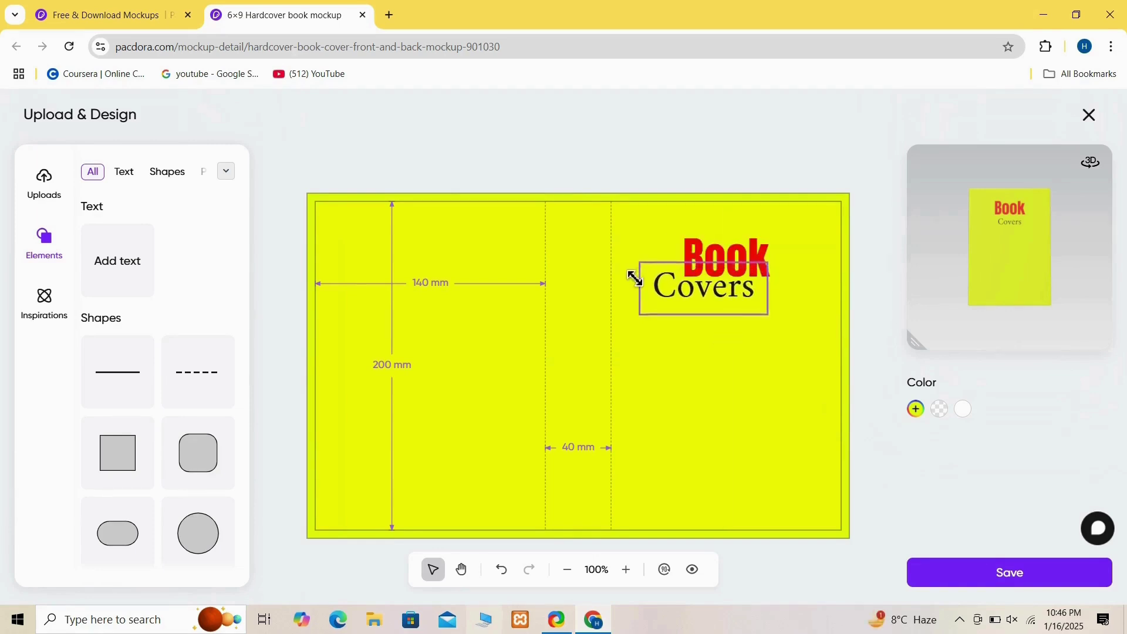
pyautogui.moveTo(695, 292)
pyautogui.mouseDown()
pyautogui.moveTo(727, 306)
pyautogui.moveTo(713, 303)
pyautogui.mouseUp()
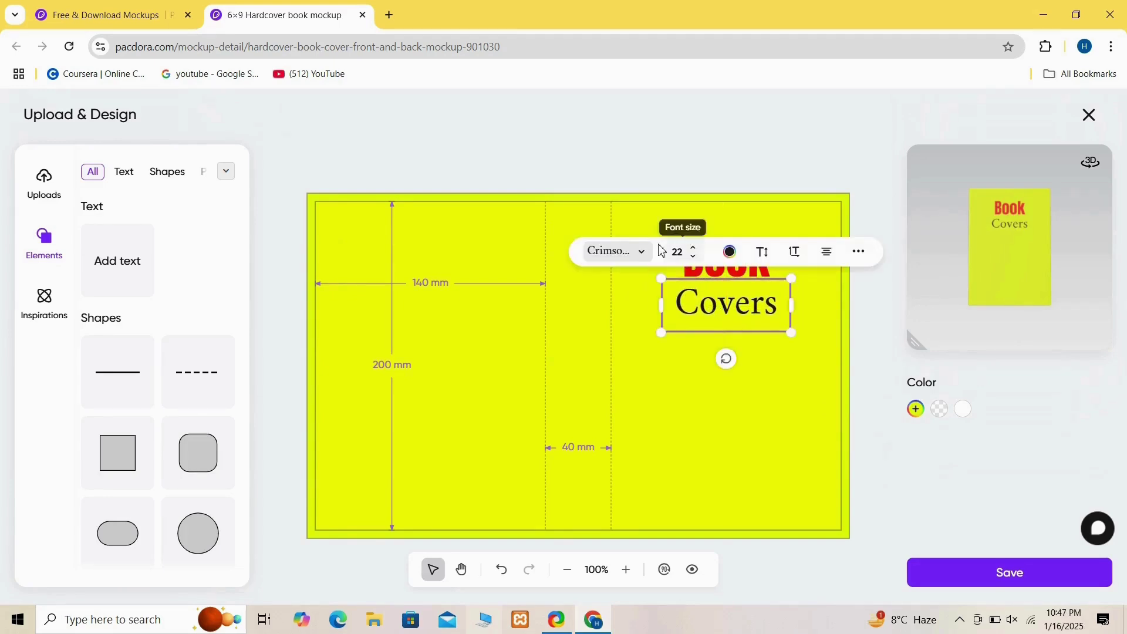
# Step: Make the "Covers" text black and change its font to RobotoCondensed-Bold
pyautogui.click(728, 266)
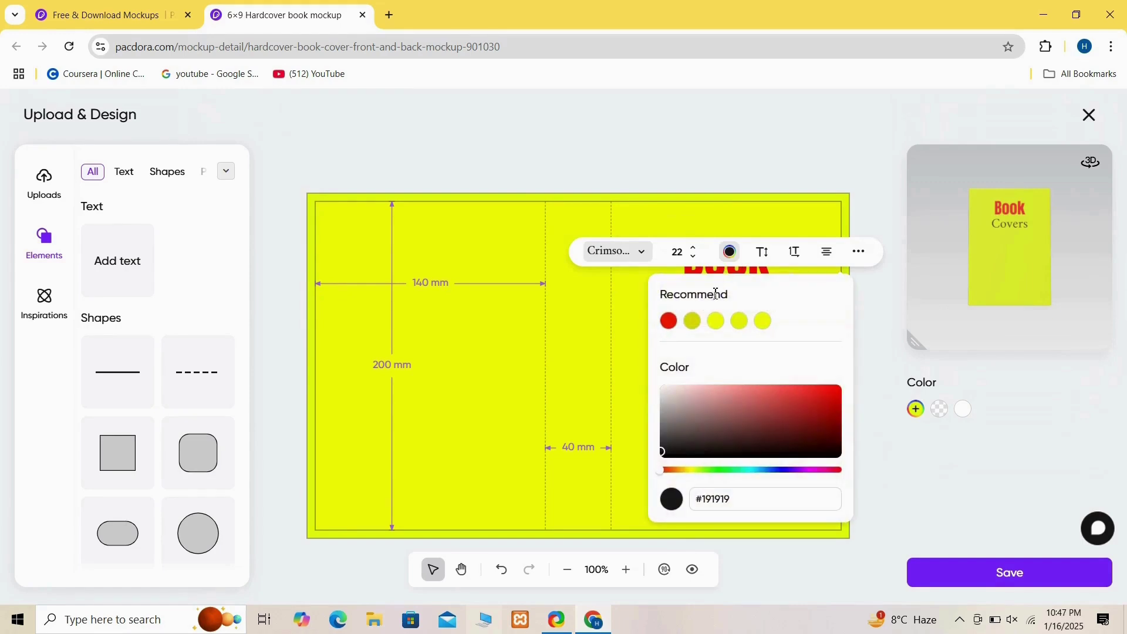
pyautogui.moveTo(664, 457); pyautogui.dragTo(659, 473)
pyautogui.click(645, 250)
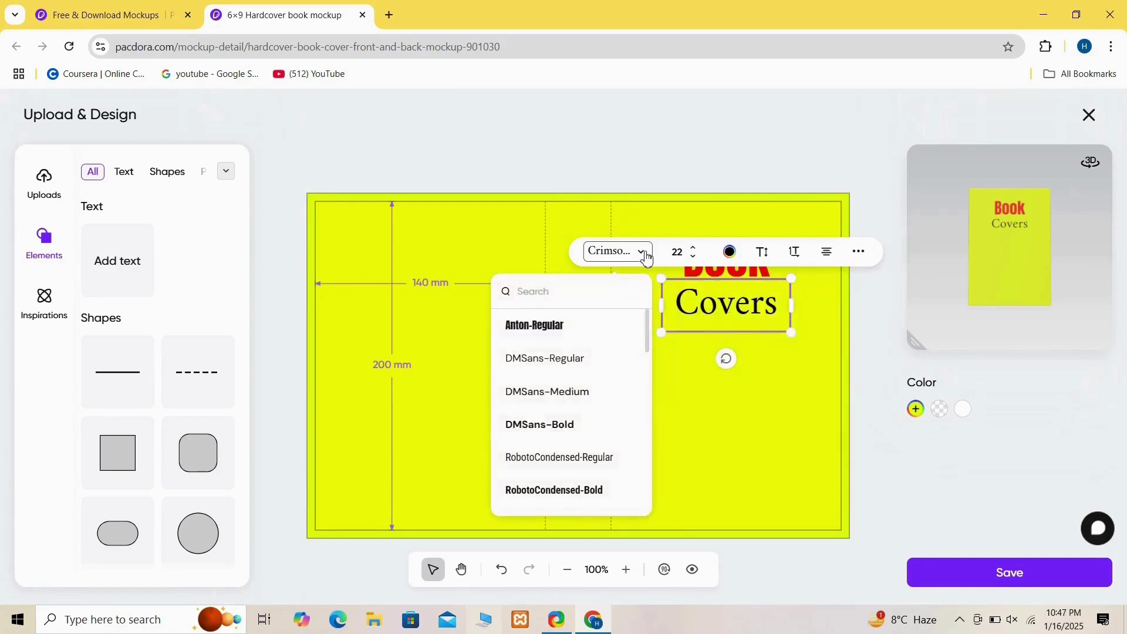
pyautogui.click(574, 492)
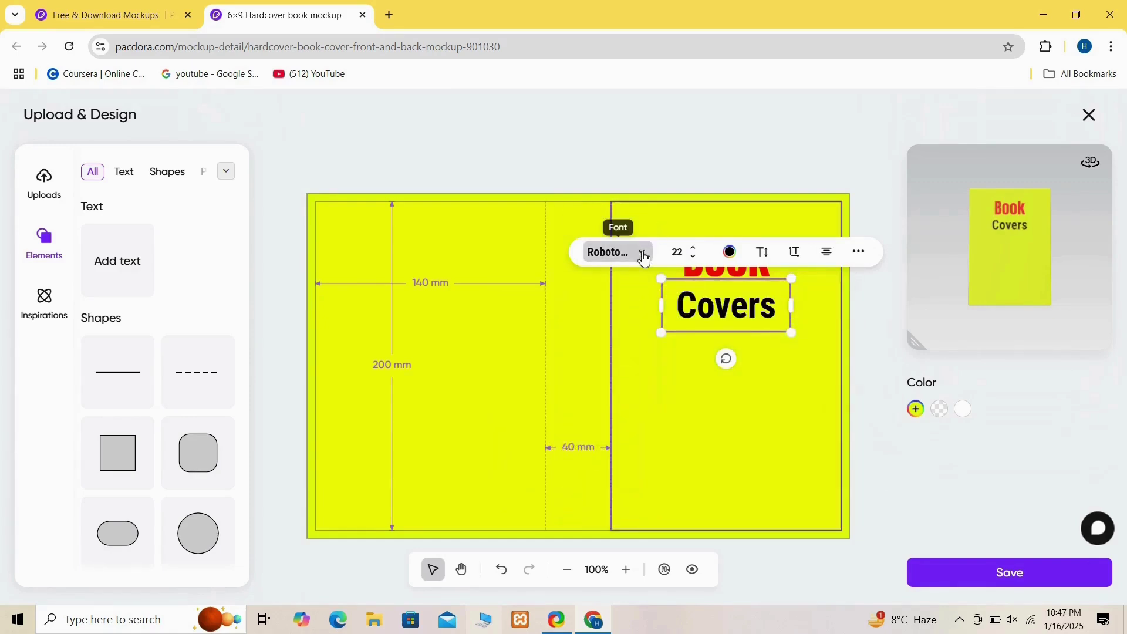
pyautogui.click(677, 387)
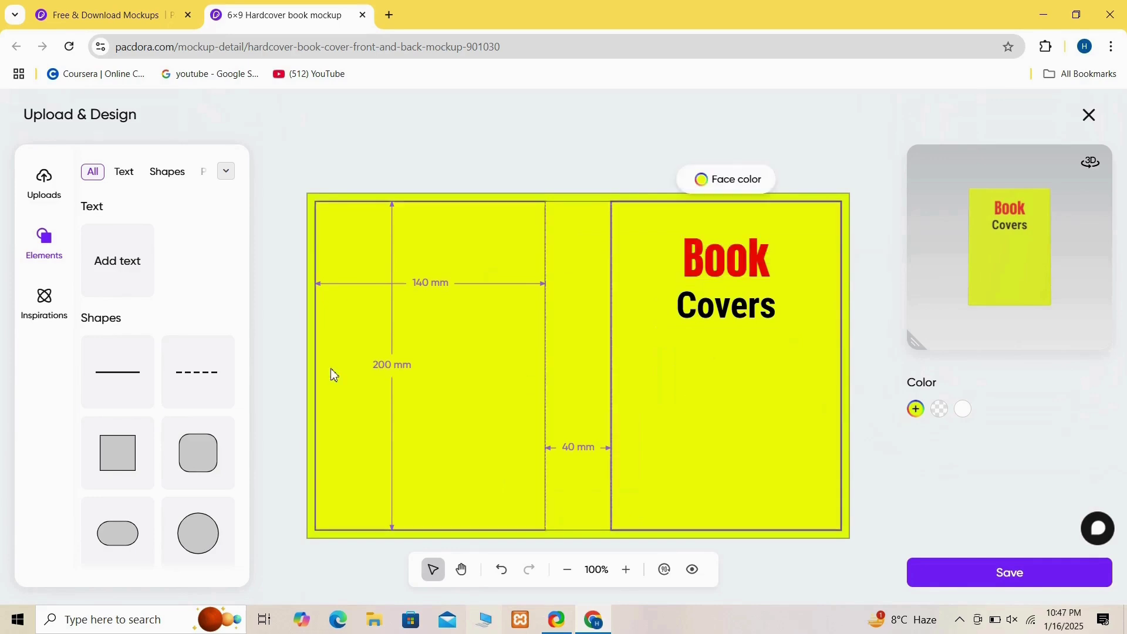
# Step: Add a third text element reading "MOCKUP" and set its font to RobotoCondensed-Bold
pyautogui.click(104, 292)
pyautogui.click(651, 374)
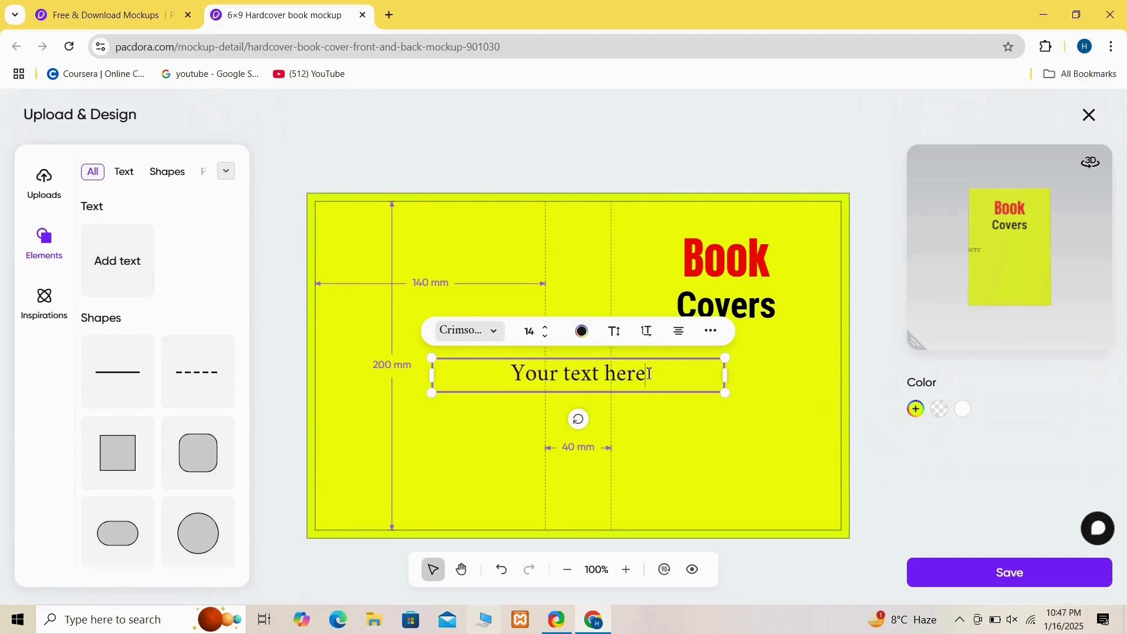
pyautogui.press('BackSpace')
pyautogui.press('BackSpace')
pyautogui.press('BackSpace')
pyautogui.press('BackSpace')
pyautogui.press('BackSpace')
pyautogui.press('BackSpace')
pyautogui.press('BackSpace')
pyautogui.press('BackSpace')
pyautogui.press('BackSpace')
pyautogui.press('BackSpace')
pyautogui.press('BackSpace')
pyautogui.press('BackSpace')
pyautogui.press('BackSpace')
pyautogui.press('BackSpace')
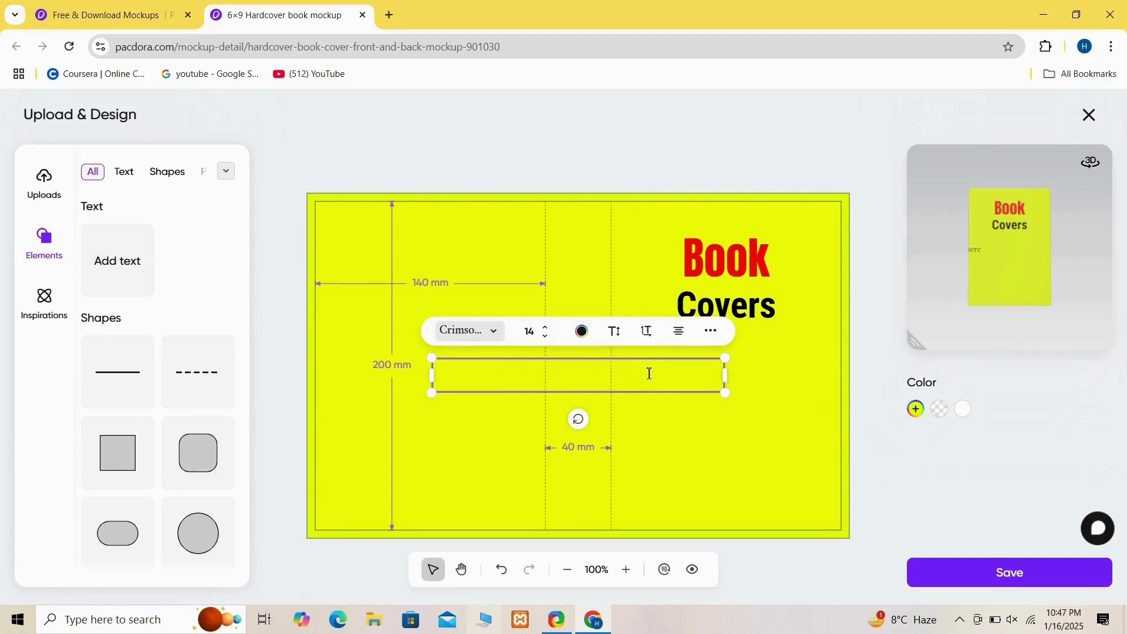
pyautogui.write('MOCKUP')
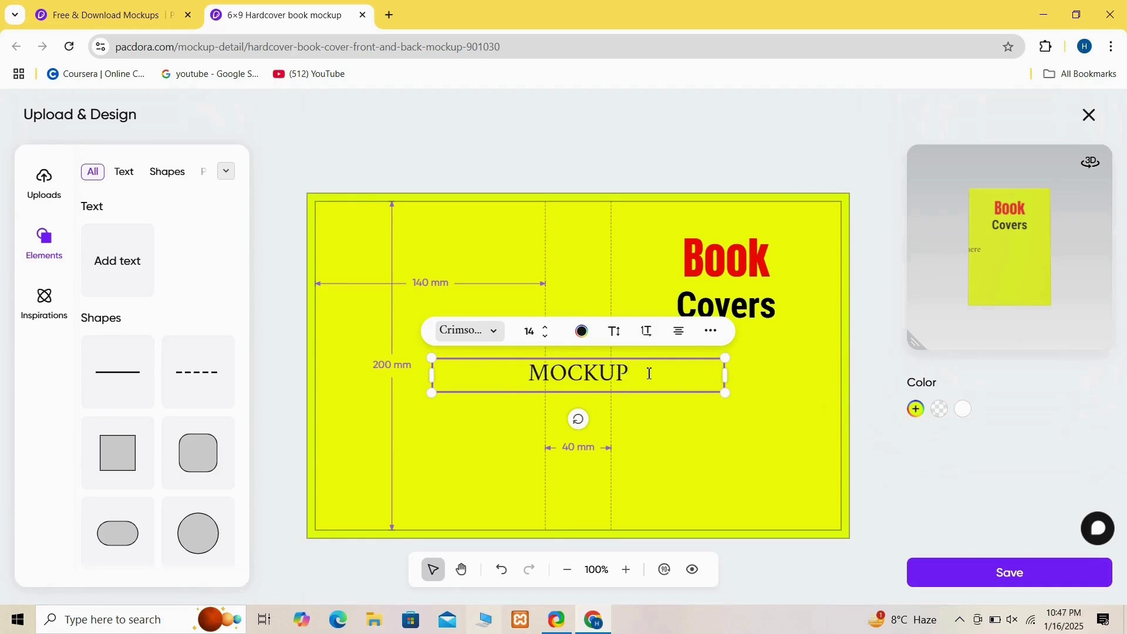
pyautogui.click(493, 331)
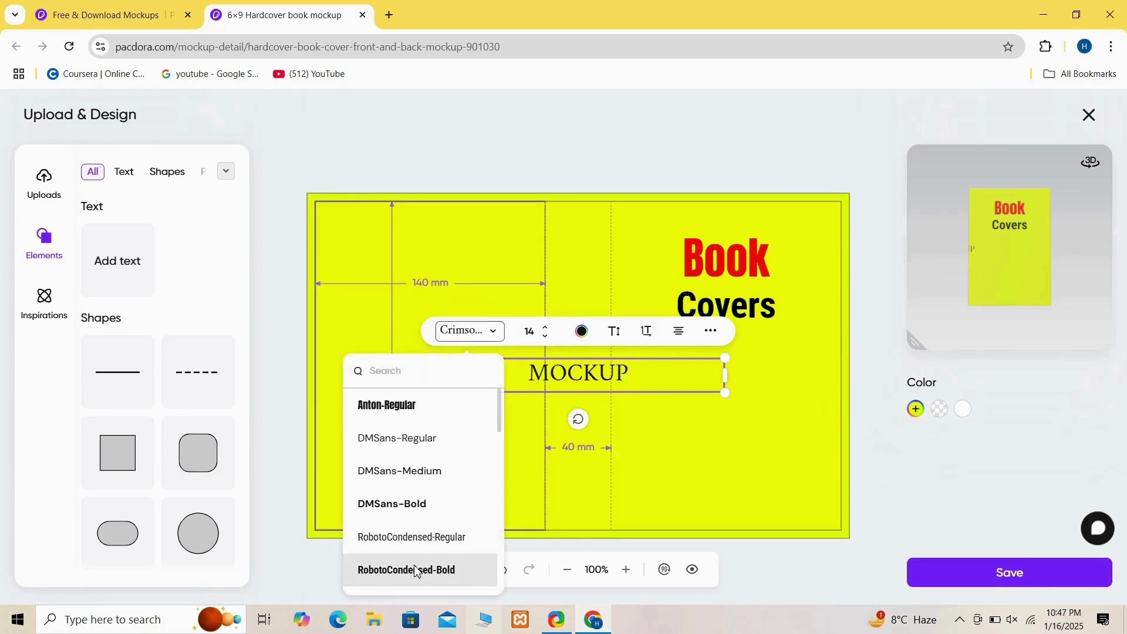
pyautogui.click(416, 571)
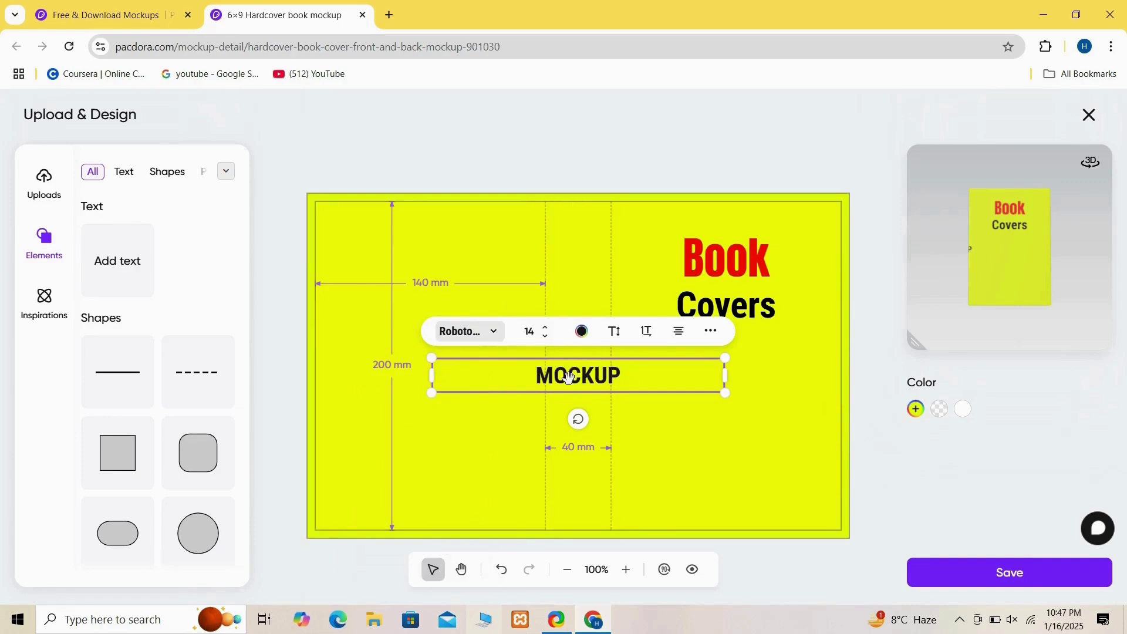
# Step: Move the "MOCKUP" text under "Covers" on the front cover, narrow its box to fit the word, and centre it there
pyautogui.moveTo(568, 379); pyautogui.dragTo(715, 343)
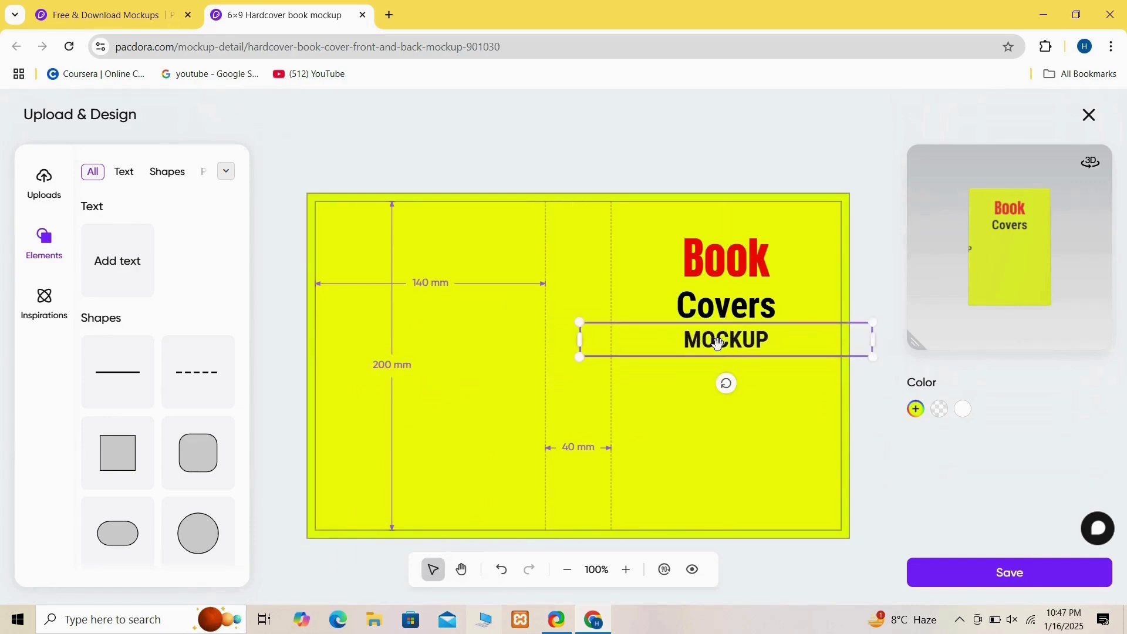
pyautogui.moveTo(879, 342); pyautogui.dragTo(719, 345)
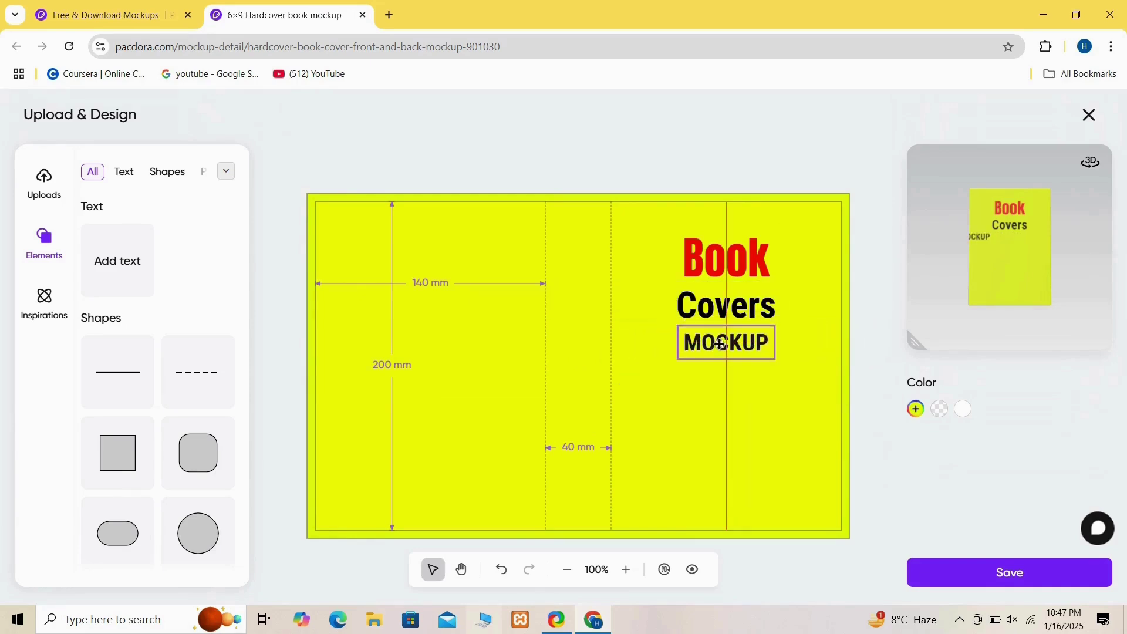
pyautogui.click(680, 366)
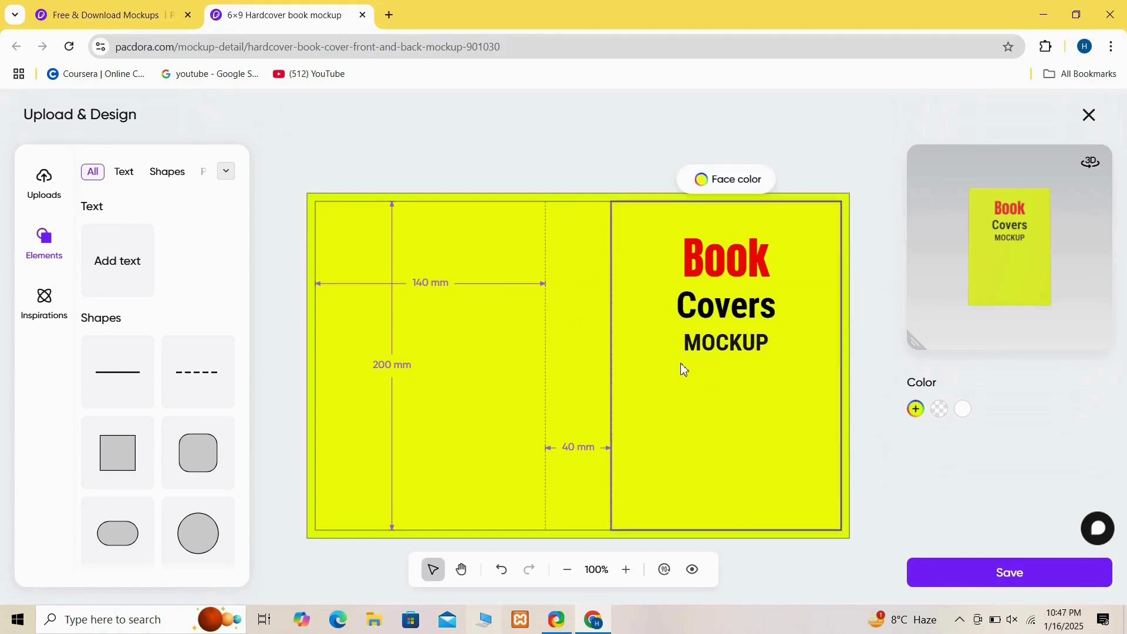
pyautogui.click(685, 356)
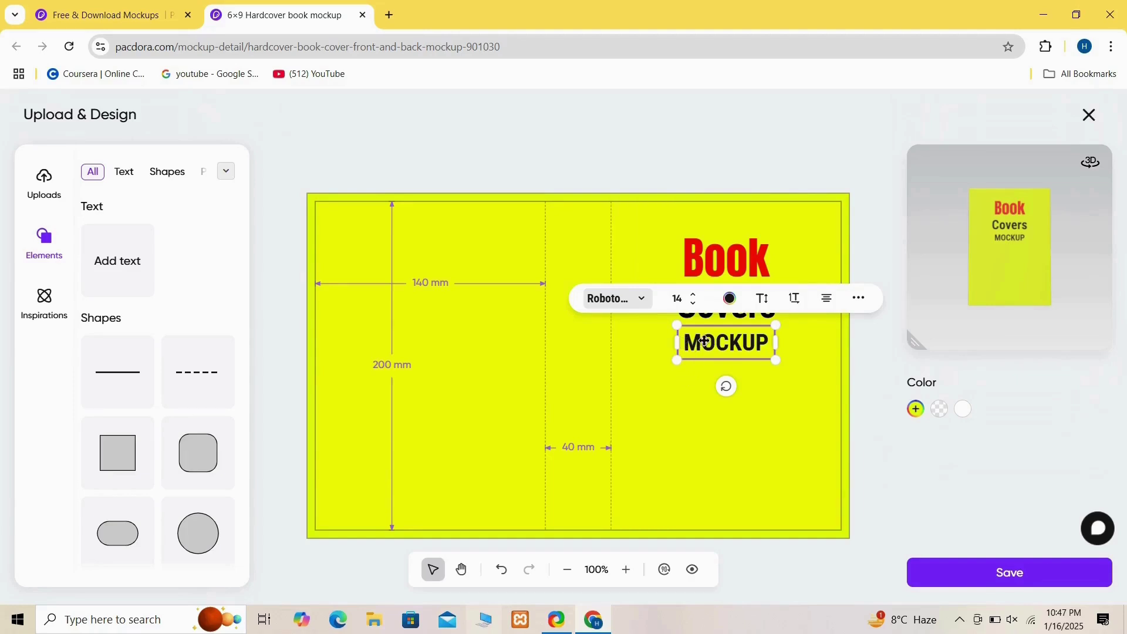
pyautogui.moveTo(703, 342); pyautogui.dragTo(712, 341)
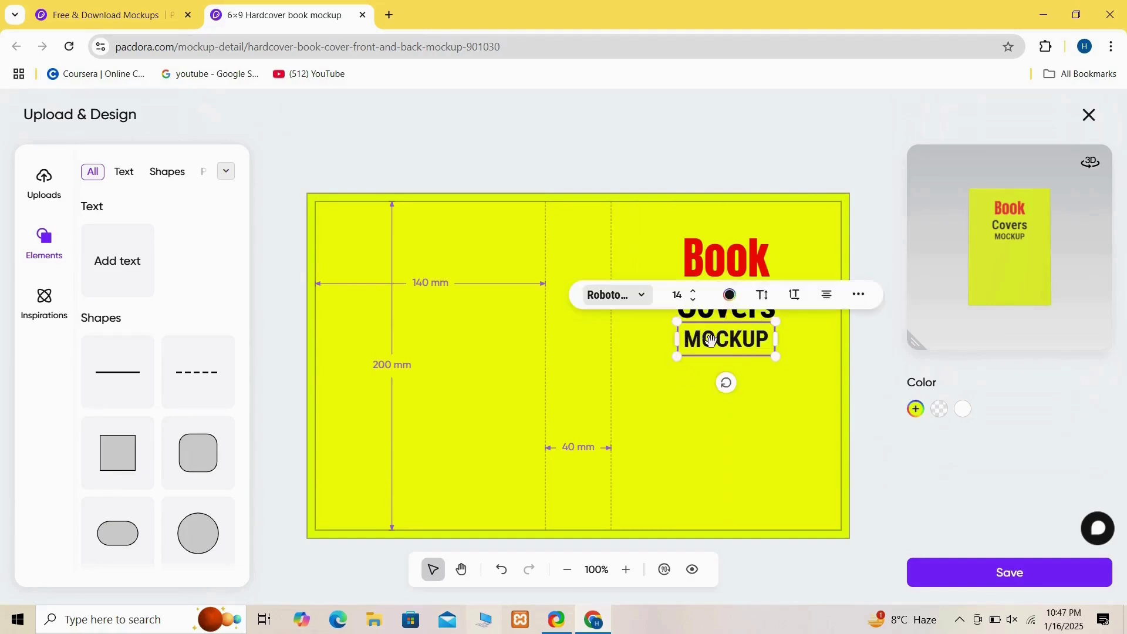
# Step: Change the colour of the "MOCKUP" text to the recommended red
pyautogui.click(738, 306)
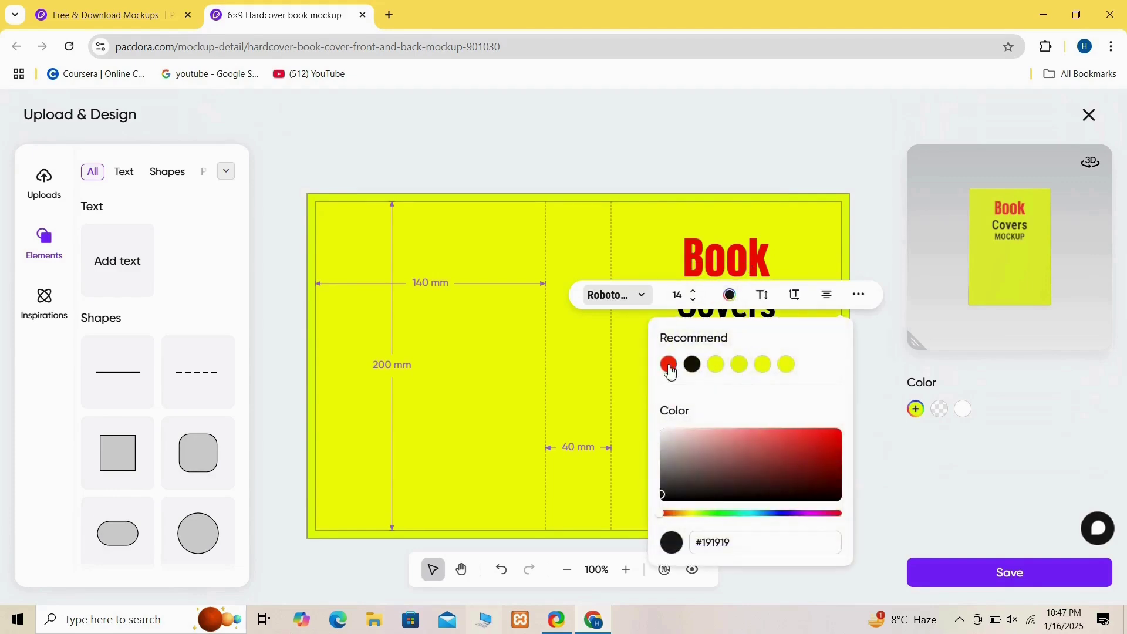
pyautogui.click(670, 365)
pyautogui.click(642, 377)
pyautogui.click(692, 346)
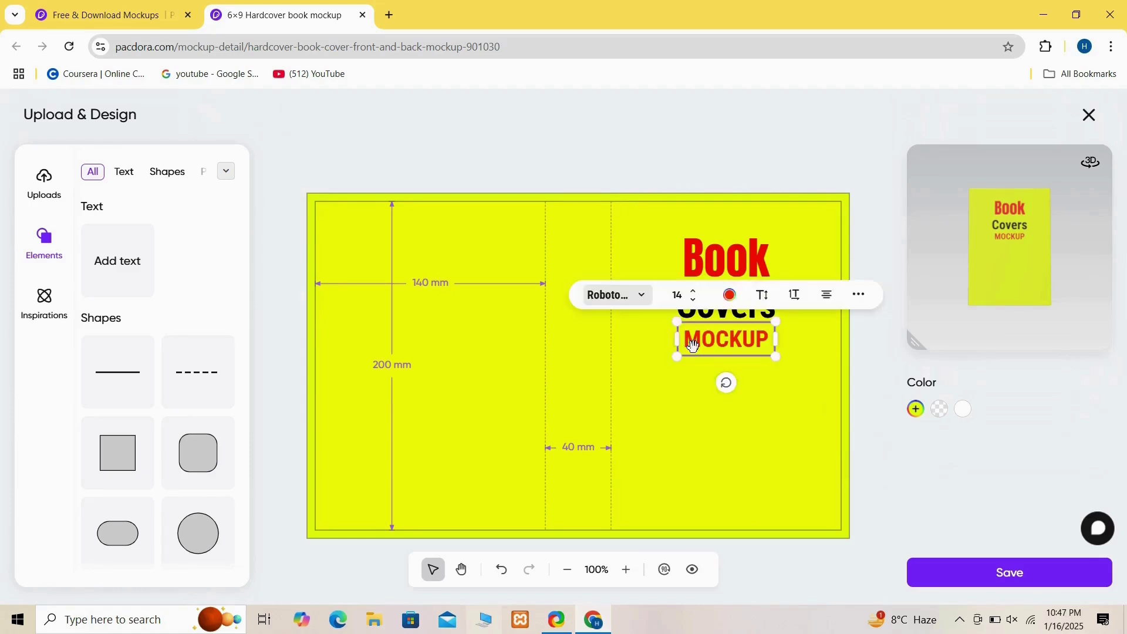
# Step: Enlarge the "MOCKUP" text on the front cover to size 20
pyautogui.click(708, 237)
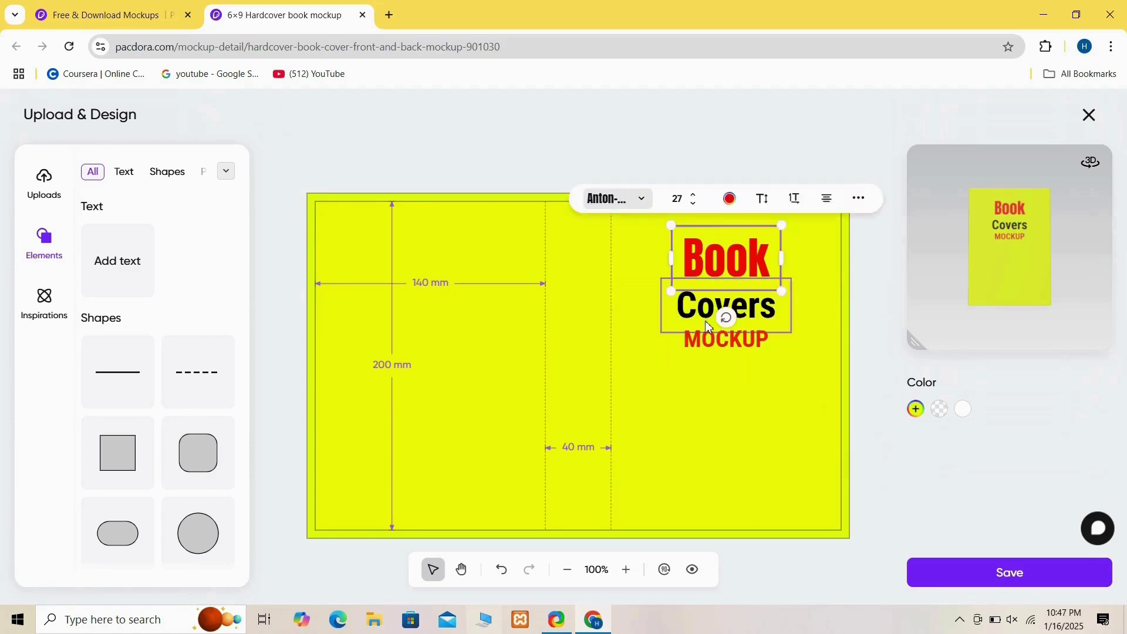
pyautogui.click(686, 351)
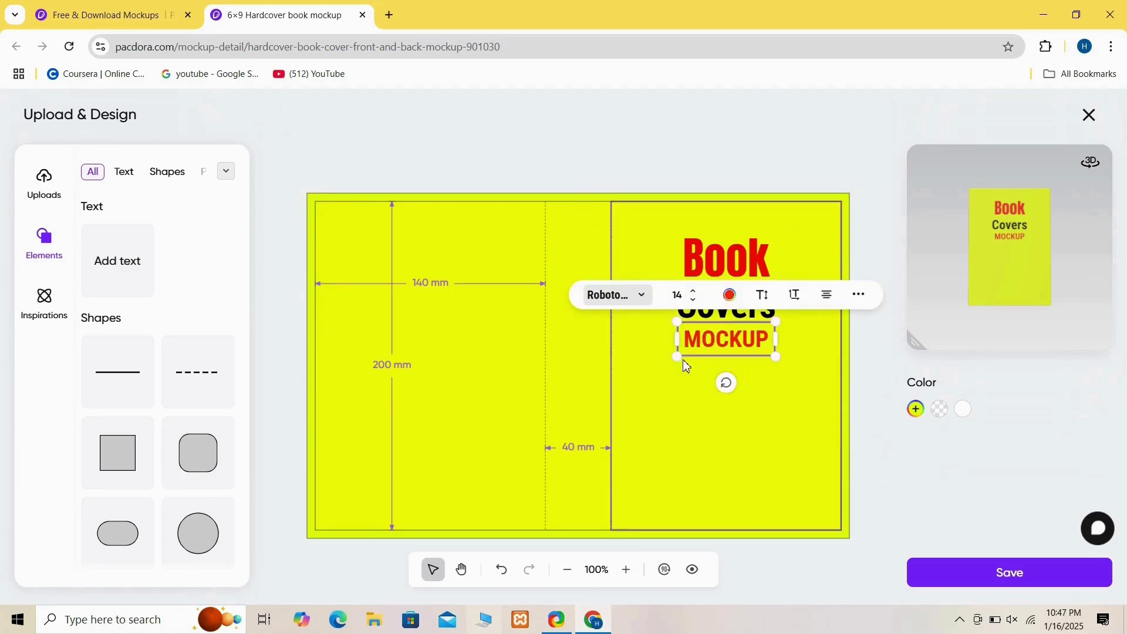
pyautogui.moveTo(677, 357); pyautogui.dragTo(703, 351)
# Step: Enlarge the "Covers" text to size 27 and centre it closely beneath "Book"
pyautogui.click(733, 310)
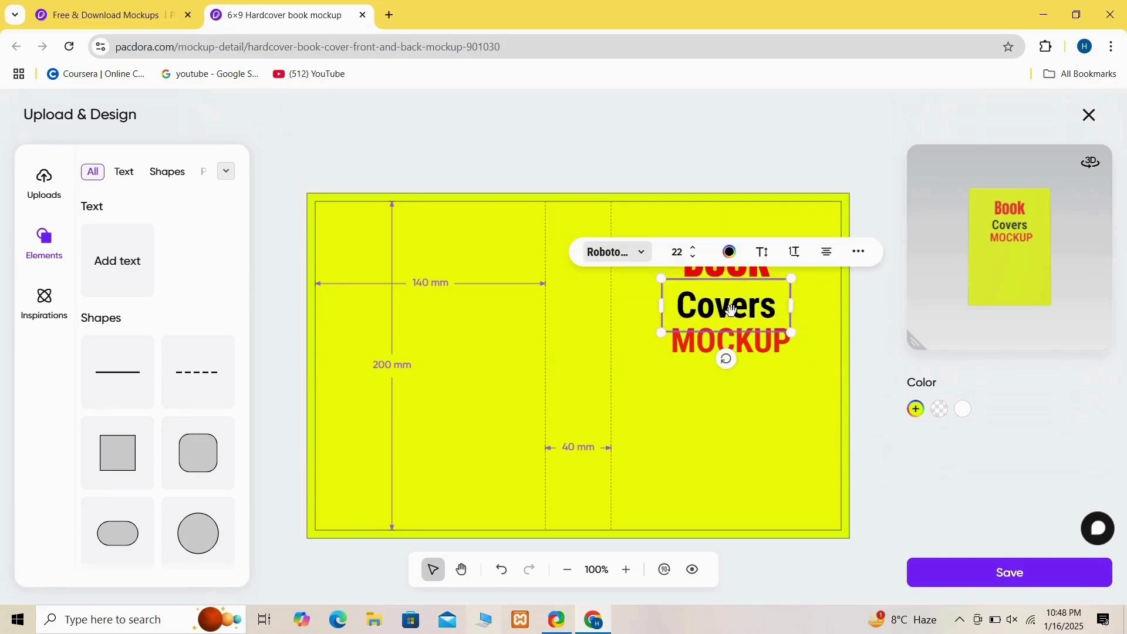
pyautogui.moveTo(733, 310); pyautogui.dragTo(732, 298)
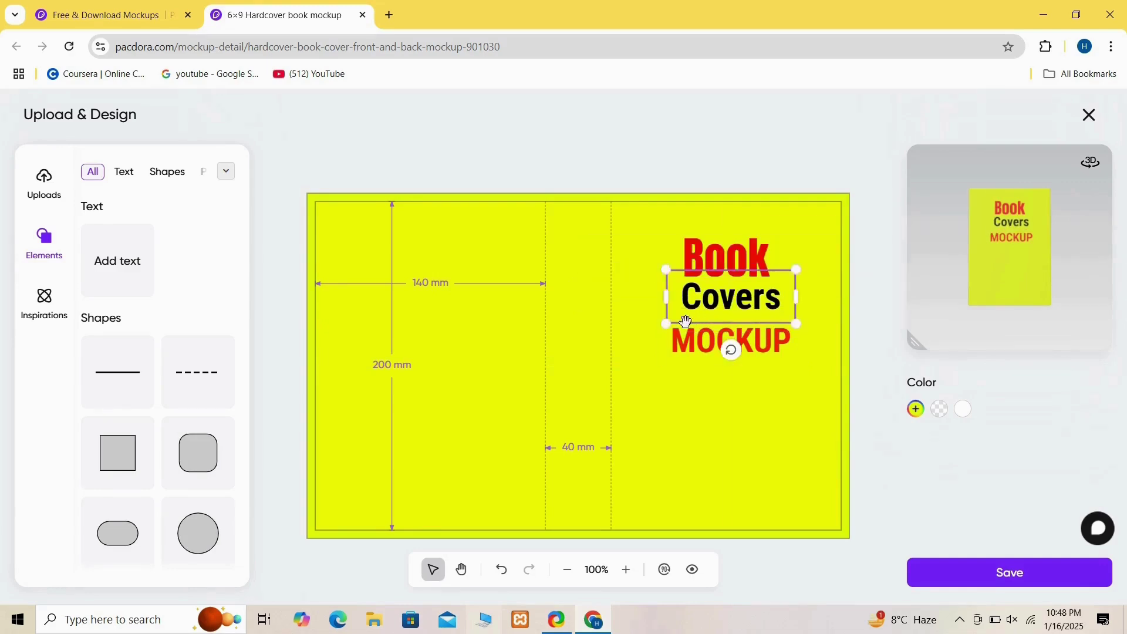
pyautogui.moveTo(667, 325); pyautogui.dragTo(637, 336)
pyautogui.moveTo(707, 302)
pyautogui.mouseDown()
pyautogui.moveTo(712, 288)
pyautogui.moveTo(717, 296)
pyautogui.mouseUp()
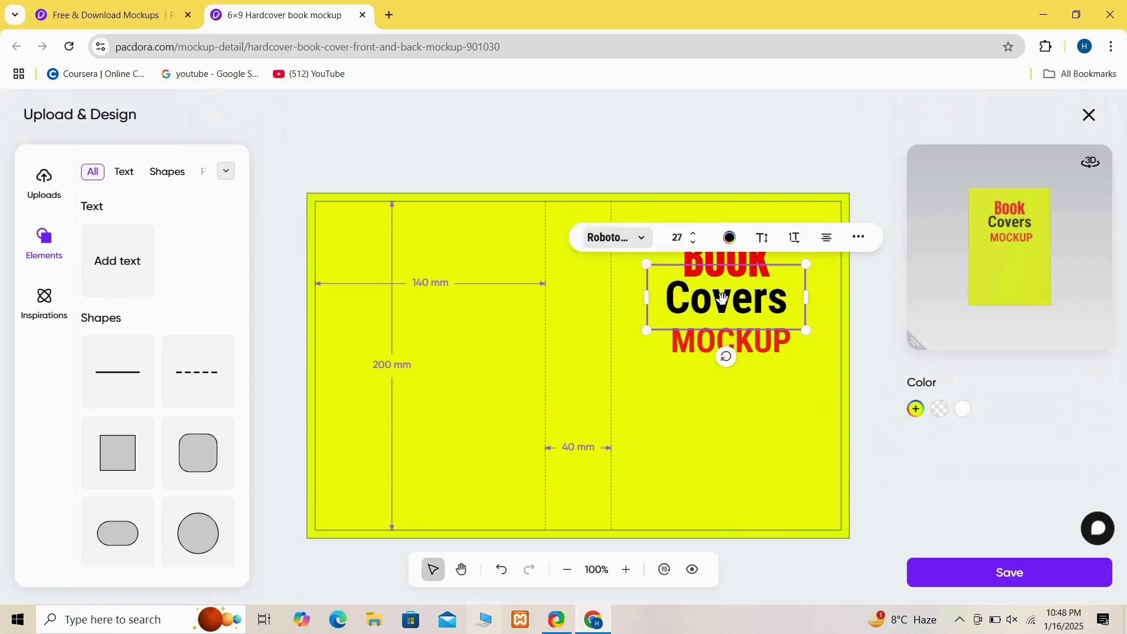
# Step: Change the font of the "MOCKUP" text to Anton-Regular
pyautogui.click(693, 350)
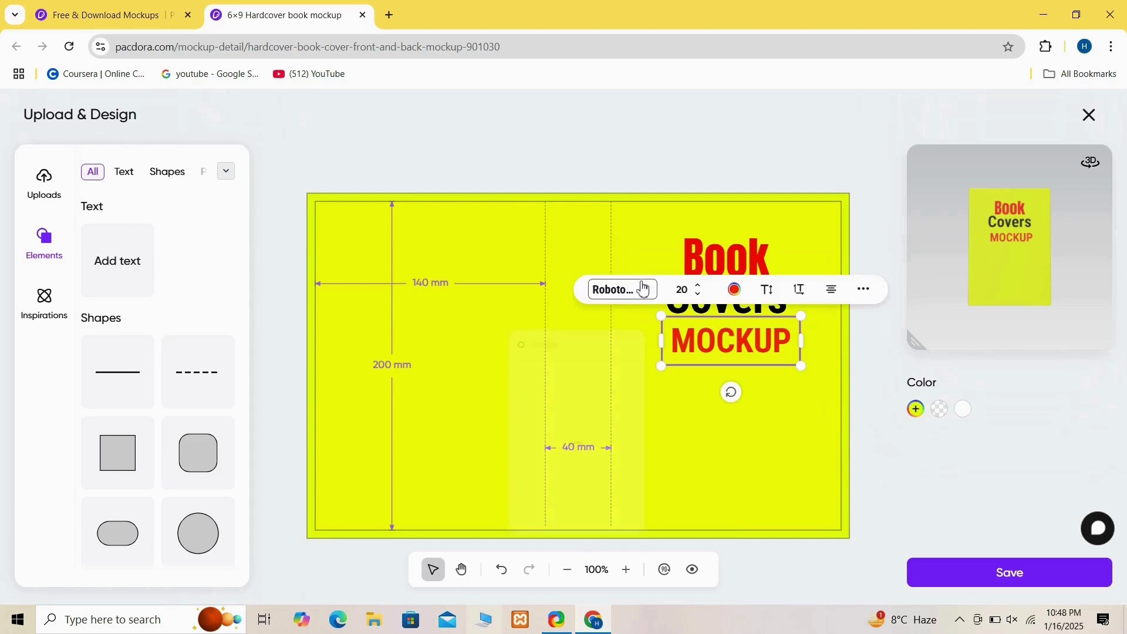
pyautogui.click(647, 290)
pyautogui.click(556, 381)
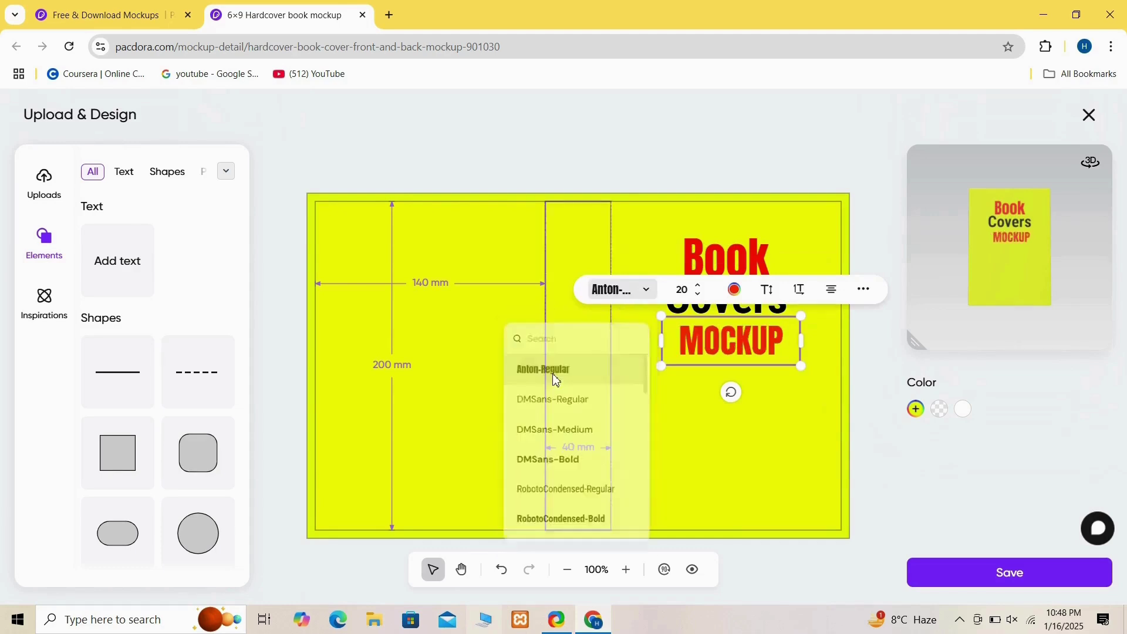
pyautogui.click(690, 395)
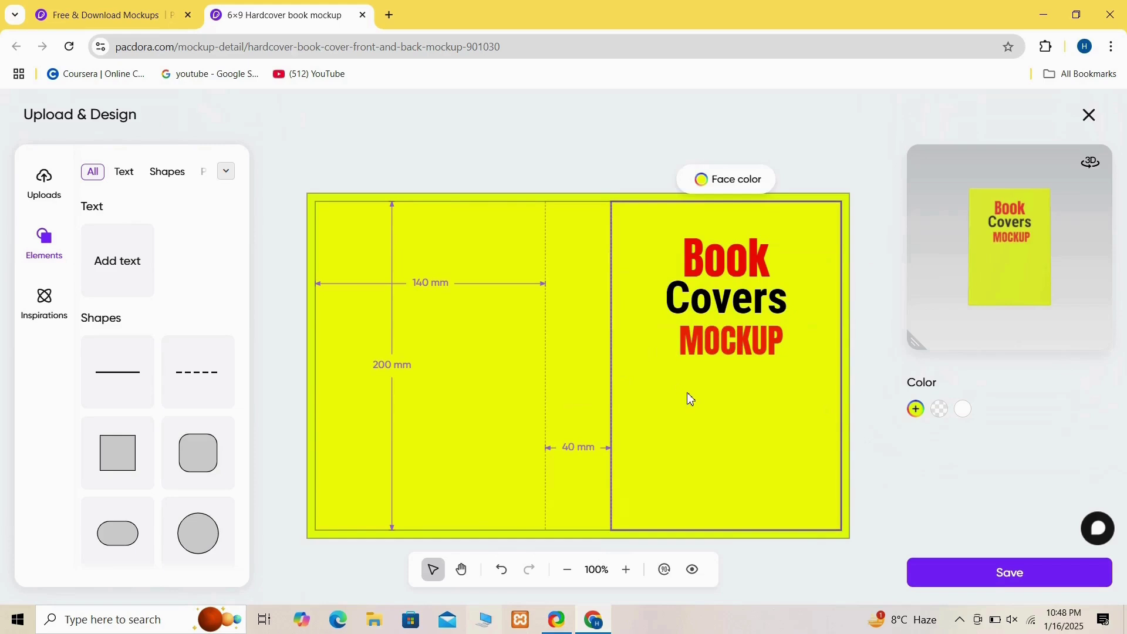
# Step: Enlarge the "MOCKUP" text to size 25 and move it directly beneath "Covers"
pyautogui.click(722, 336)
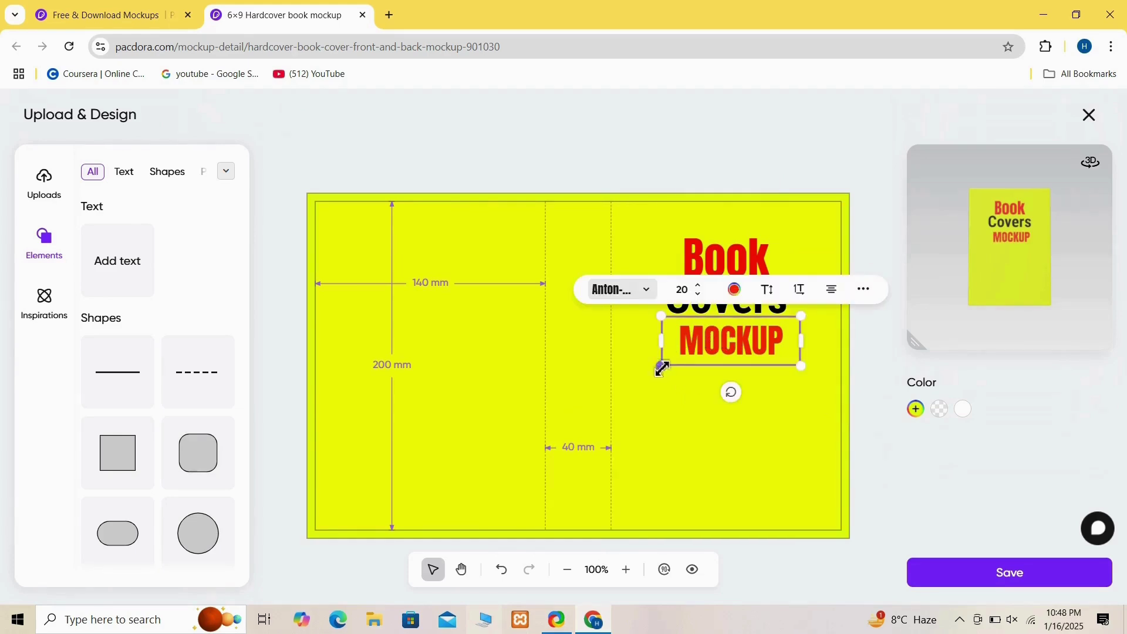
pyautogui.moveTo(662, 363); pyautogui.dragTo(632, 381)
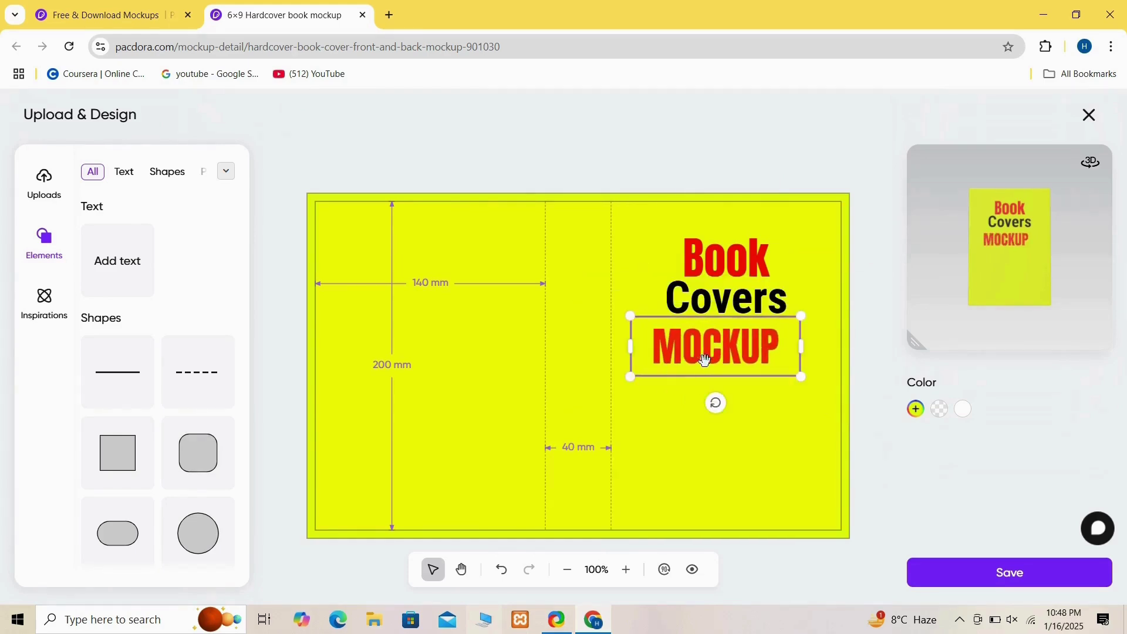
pyautogui.moveTo(707, 360); pyautogui.dragTo(720, 349)
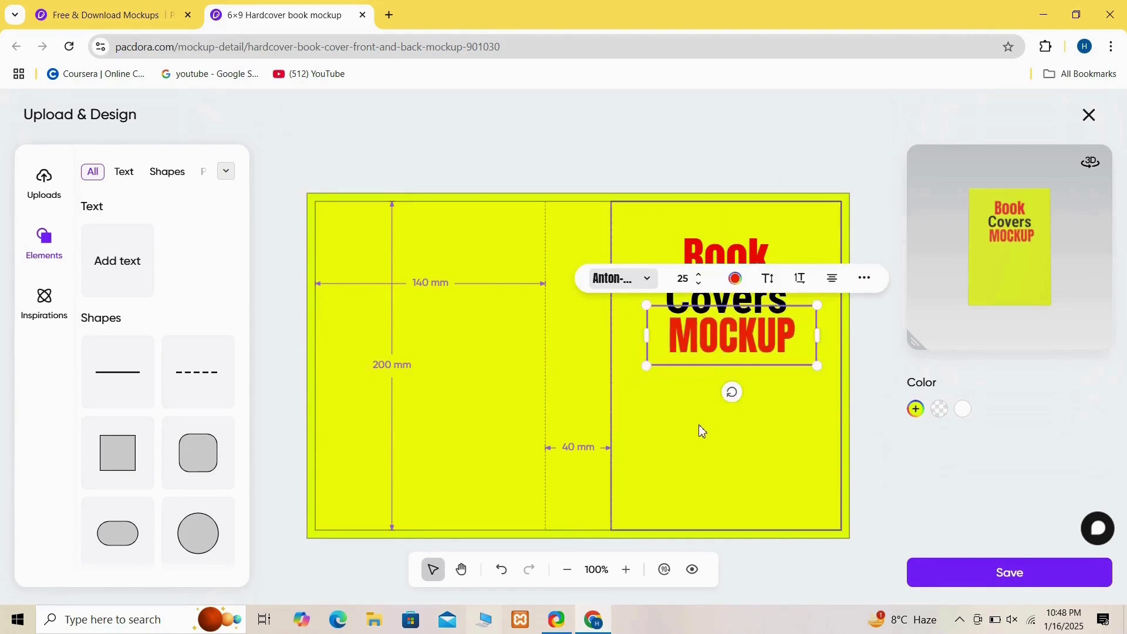
pyautogui.click(691, 469)
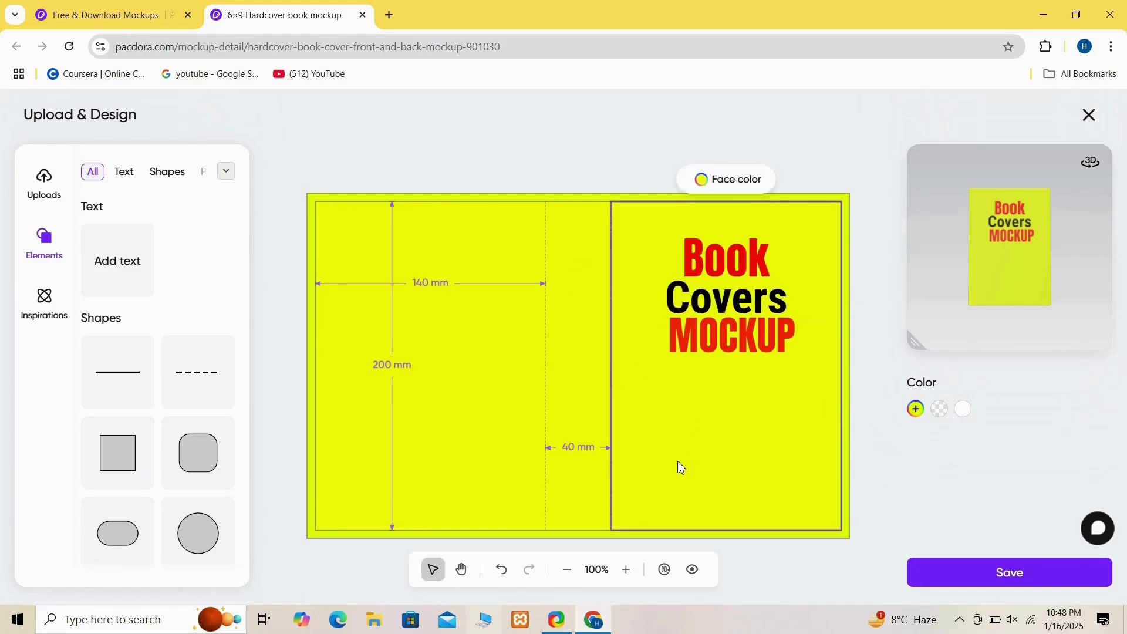
# Step: Add another text element and replace its placeholder wording with "THE BEST STORY BOOK"
pyautogui.click(121, 276)
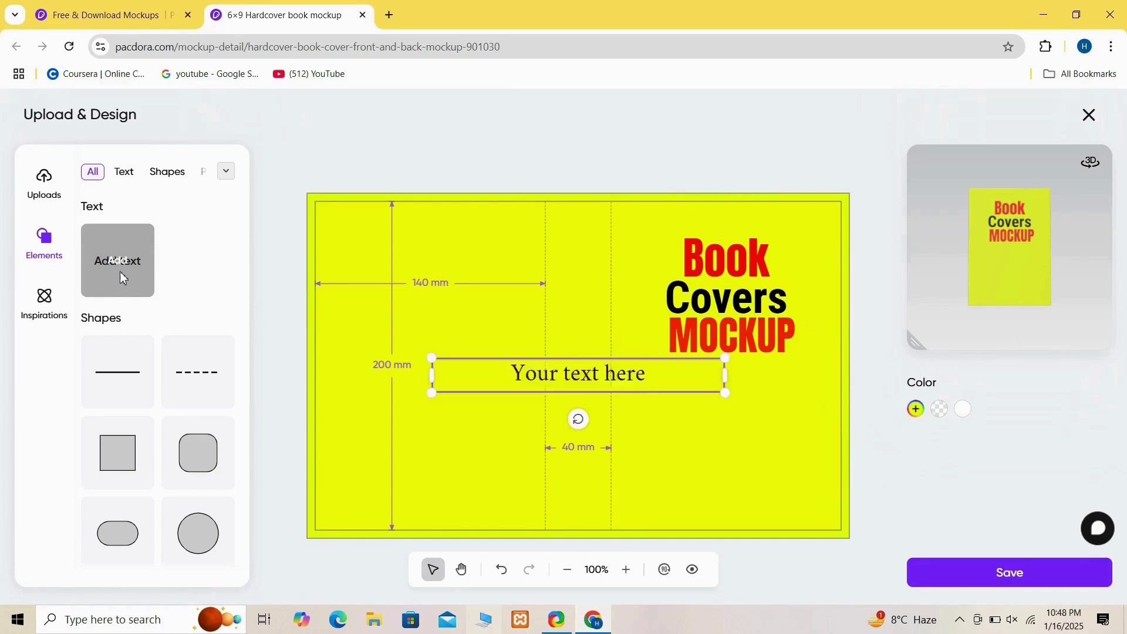
pyautogui.click(666, 375)
pyautogui.press('BackSpace')
pyautogui.press('BackSpace')
pyautogui.press('BackSpace')
pyautogui.press('BackSpace')
pyautogui.press('BackSpace')
pyautogui.press('BackSpace')
pyautogui.press('BackSpace')
pyautogui.press('BackSpace')
pyautogui.press('BackSpace')
pyautogui.press('BackSpace')
pyautogui.press('BackSpace')
pyautogui.press('BackSpace')
pyautogui.press('BackSpace')
pyautogui.press('BackSpace')
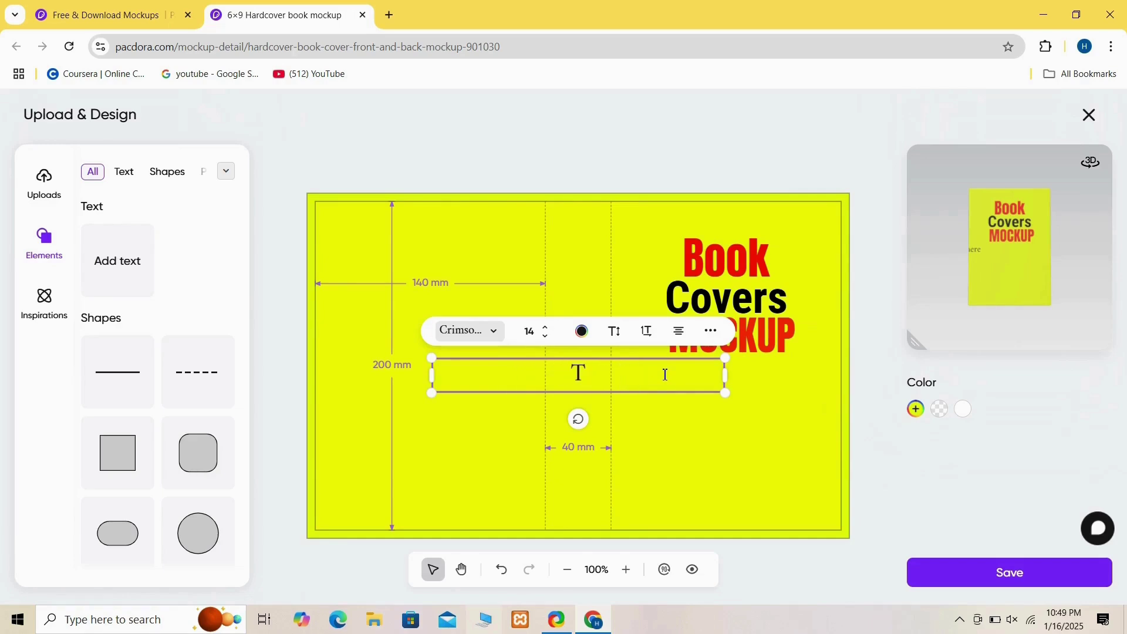
pyautogui.write('THE')
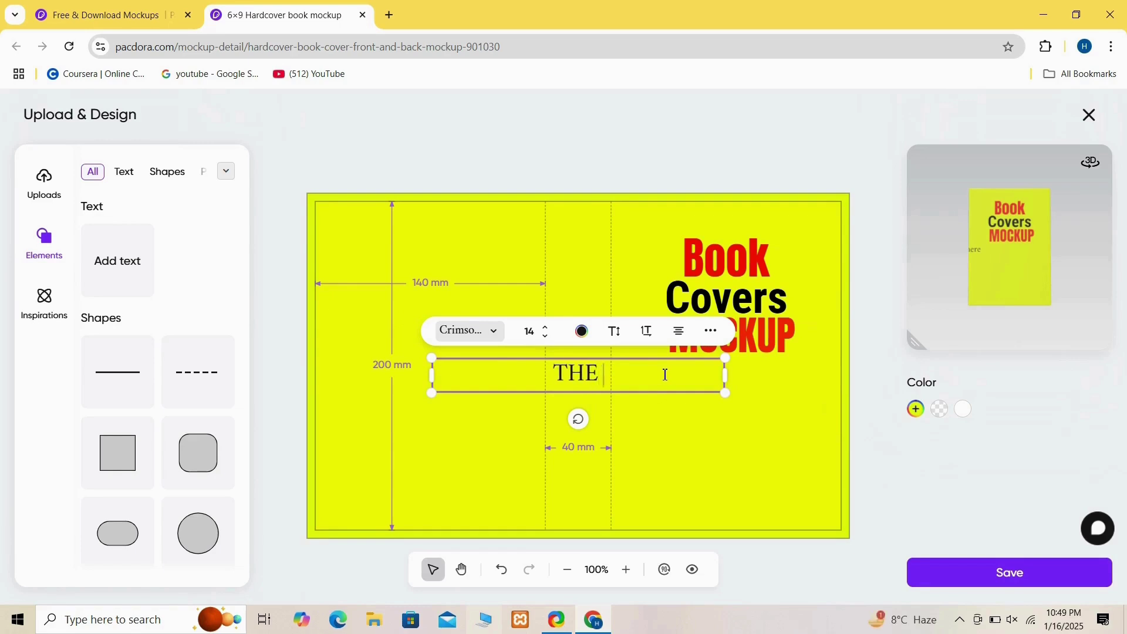
pyautogui.write(' BEST S')
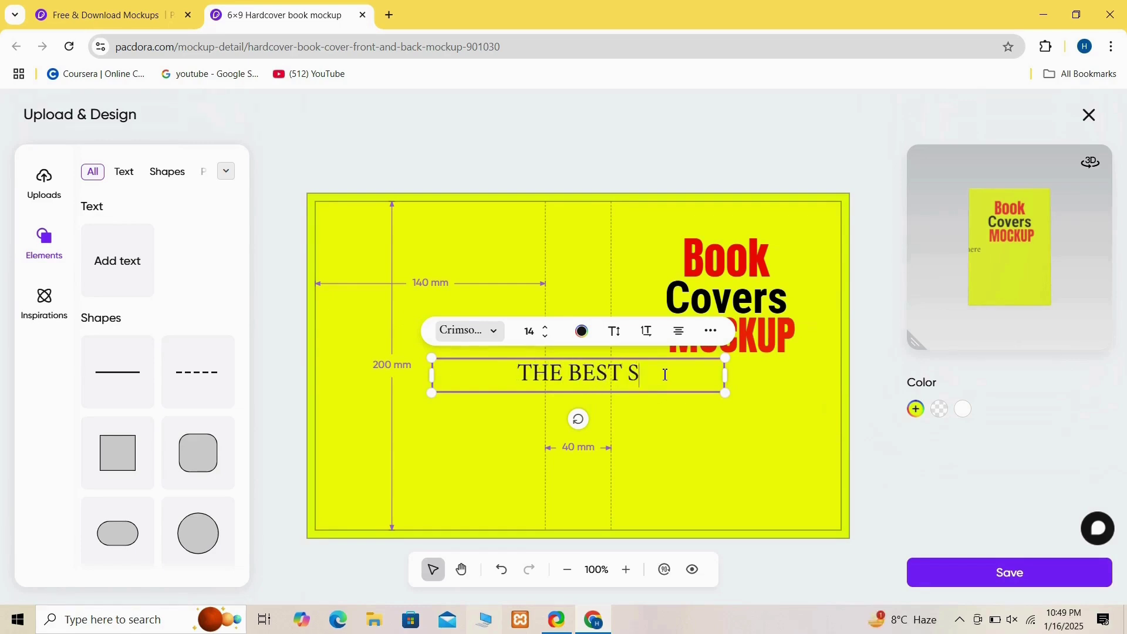
pyautogui.write('TORY BOOK')
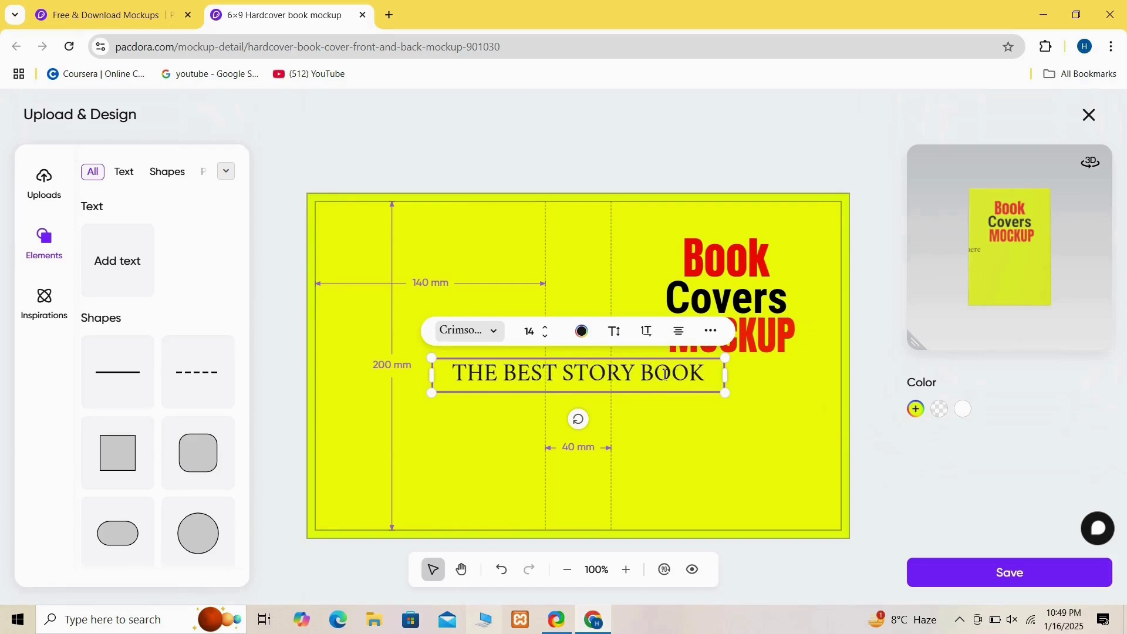
# Step: Shrink the "THE BEST STORY BOOK" text to size 9 and centre it near the bottom of the front cover
pyautogui.moveTo(572, 377); pyautogui.dragTo(741, 498)
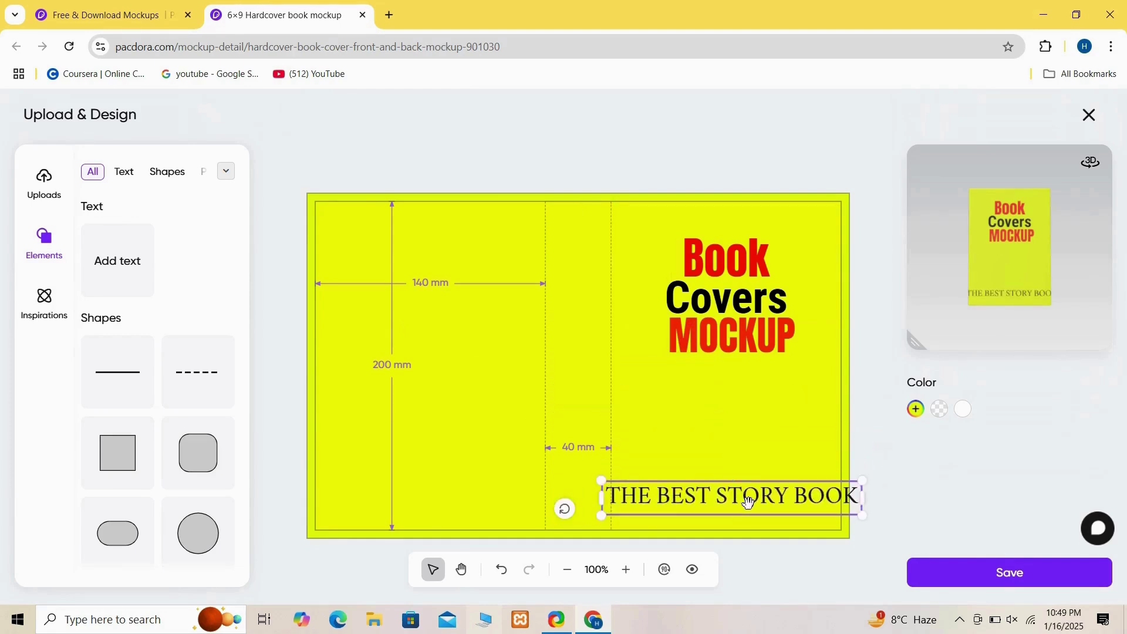
pyautogui.moveTo(863, 515); pyautogui.dragTo(778, 516)
pyautogui.moveTo(705, 493); pyautogui.dragTo(743, 500)
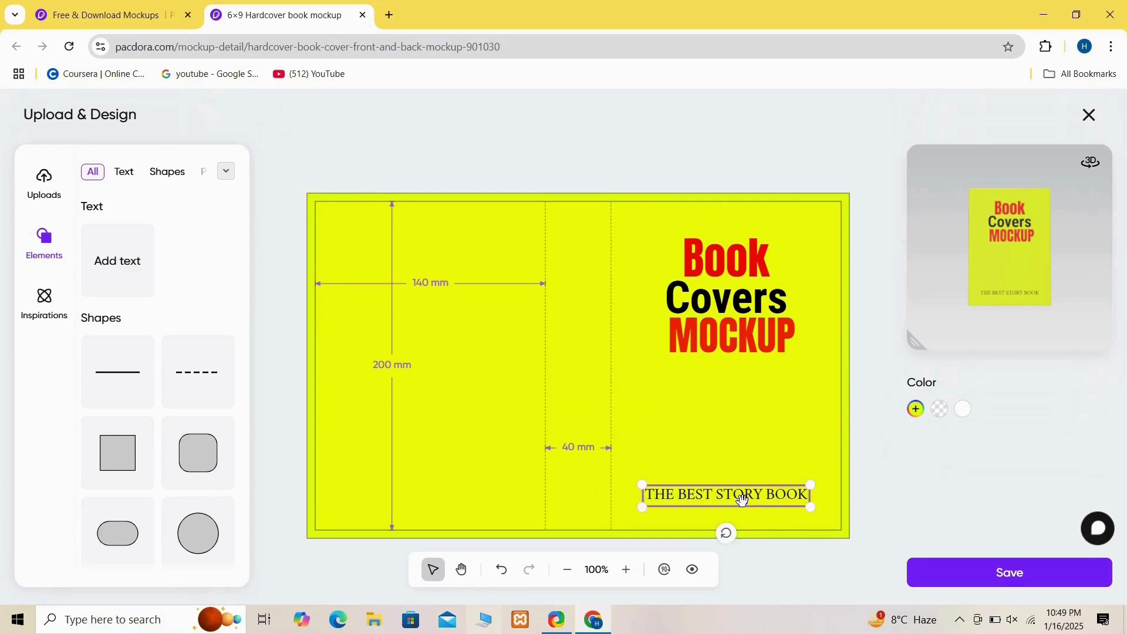
pyautogui.click(729, 462)
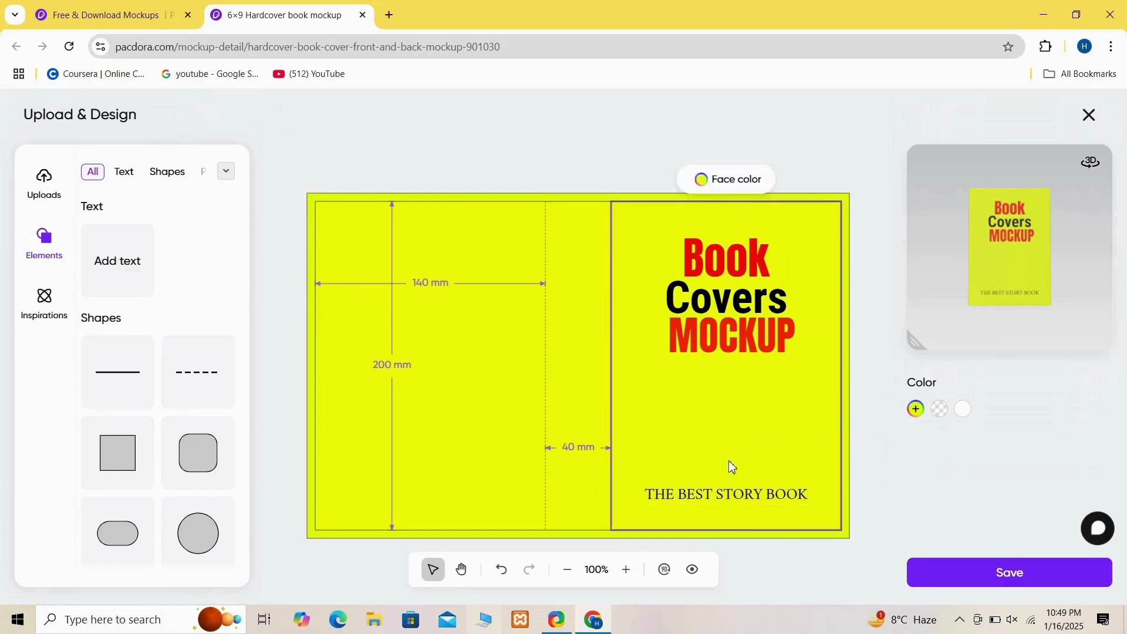
# Step: Set the font of the "THE BEST STORY BOOK" text to RobotoCondensed-Bold
pyautogui.click(734, 507)
pyautogui.click(648, 466)
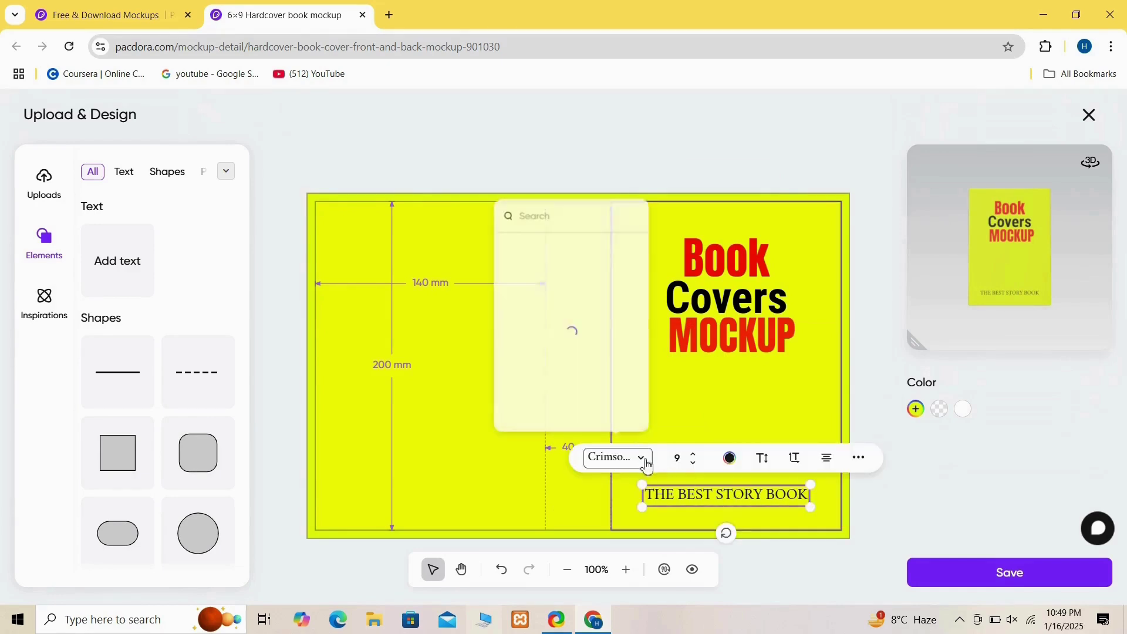
pyautogui.click(567, 405)
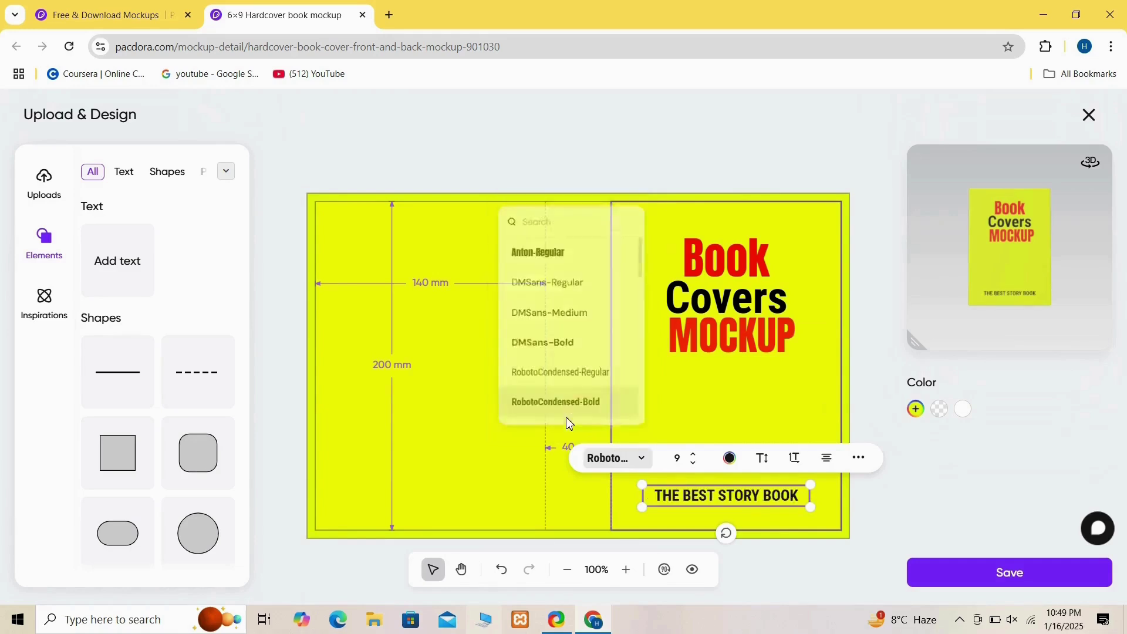
pyautogui.click(680, 436)
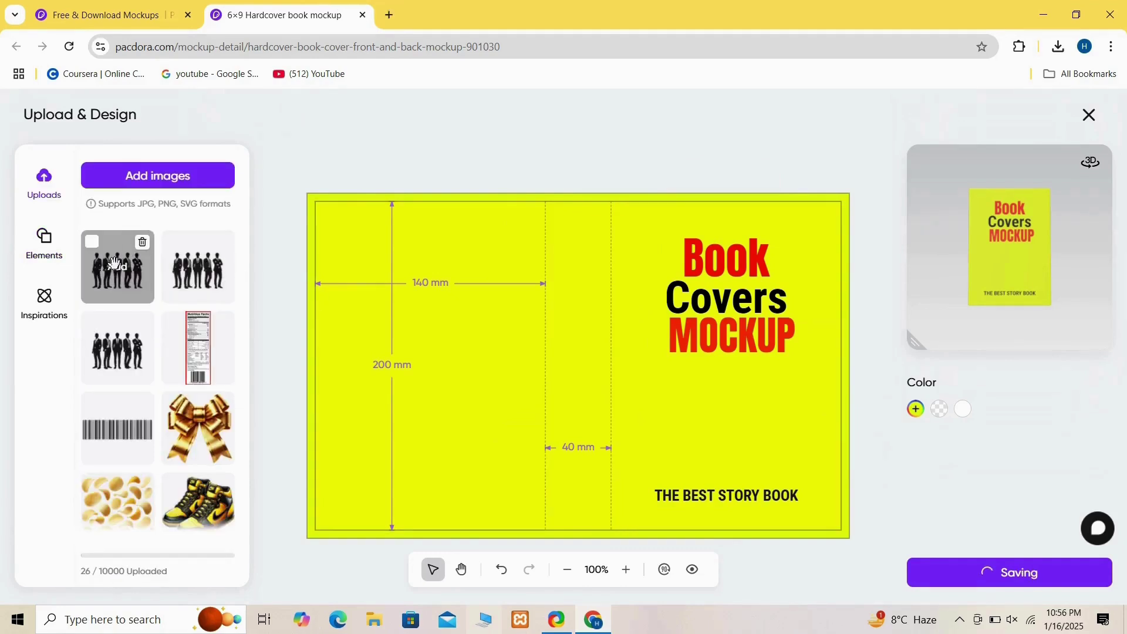
# Step: Add the uploaded image of five suited silhouettes and place it between "MOCKUP" and "THE BEST STORY BOOK" on the front cover
pyautogui.click(115, 263)
pyautogui.moveTo(558, 373); pyautogui.dragTo(709, 411)
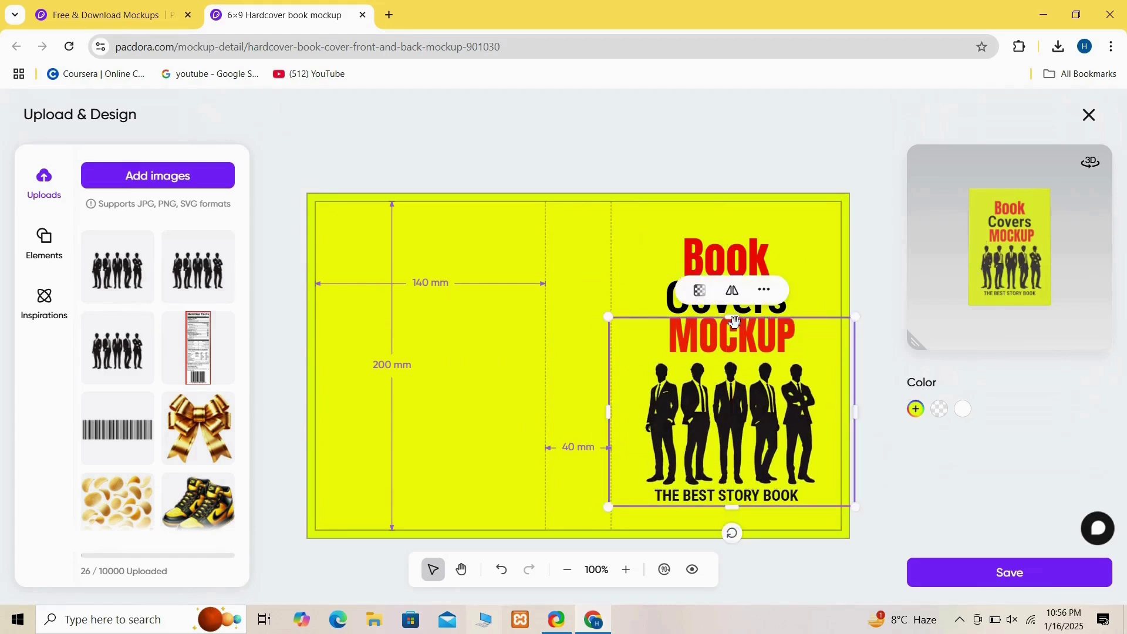
pyautogui.click(585, 480)
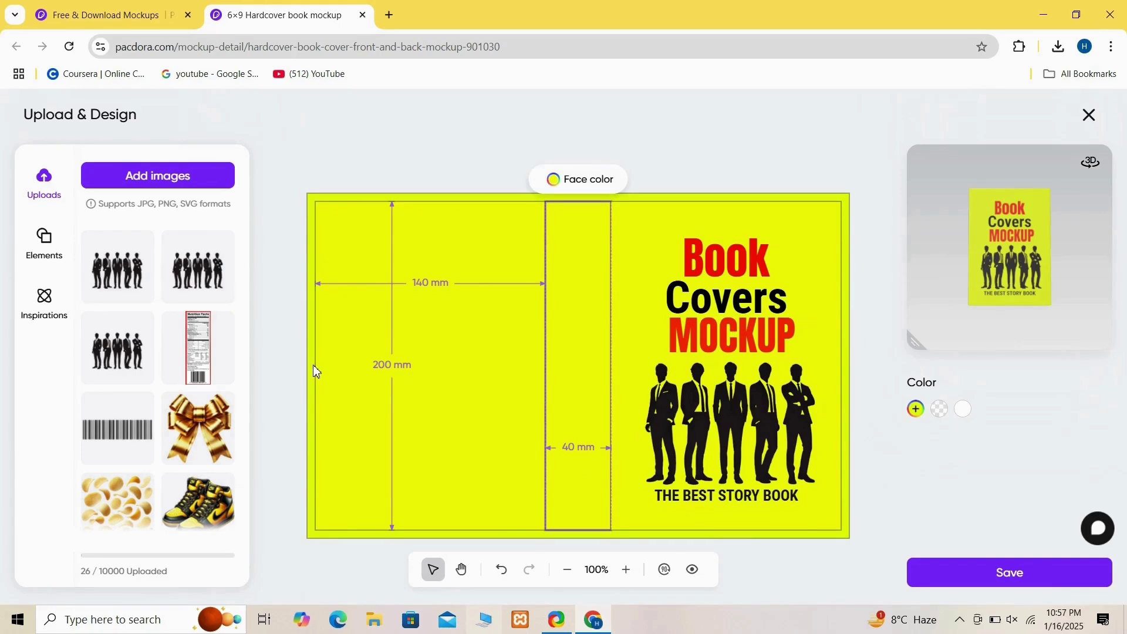
# Step: Add a new text element and replace its placeholder wording with text beginning "Backcover"
pyautogui.click(47, 247)
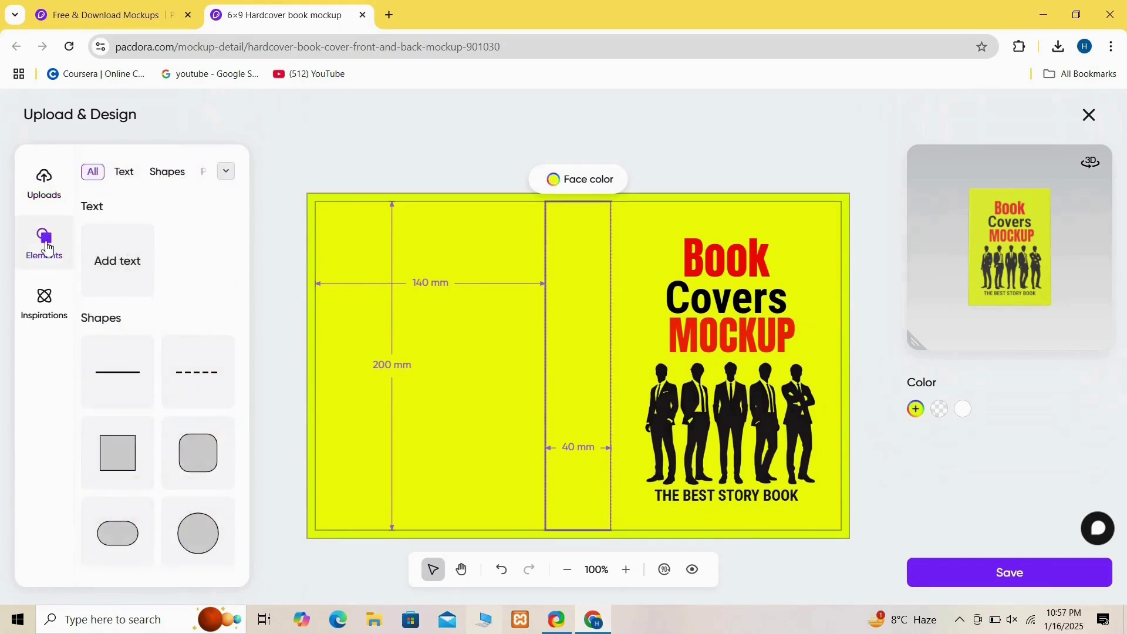
pyautogui.click(116, 264)
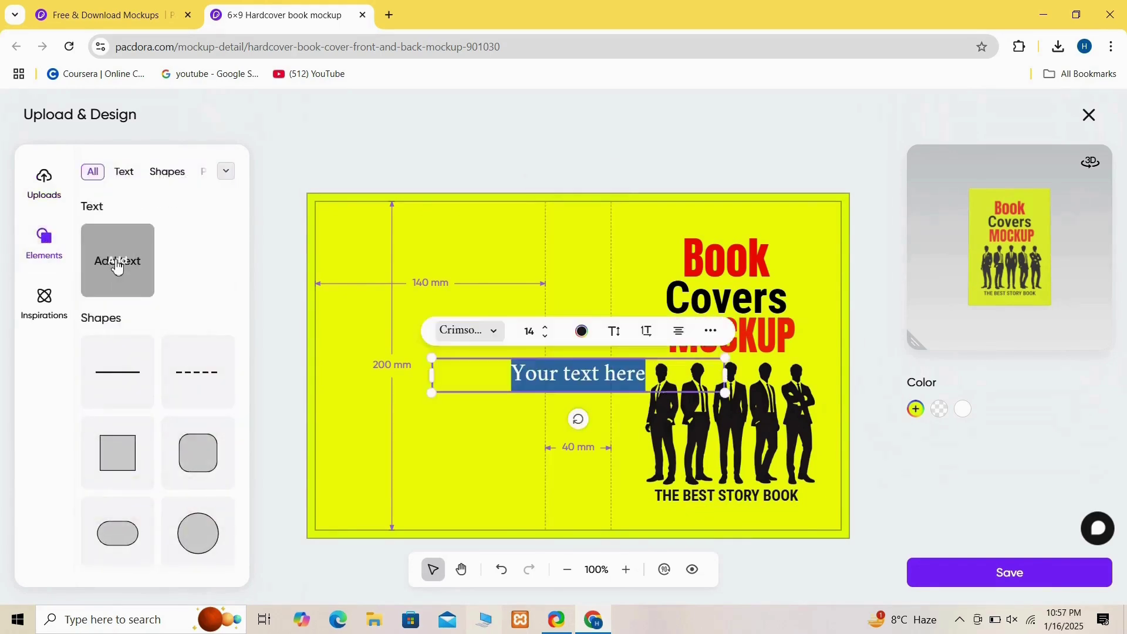
pyautogui.click(664, 385)
pyautogui.press('BackSpace')
pyautogui.press('BackSpace')
pyautogui.press('BackSpace')
pyautogui.press('BackSpace')
pyautogui.press('BackSpace')
pyautogui.press('BackSpace')
pyautogui.press('BackSpace')
pyautogui.press('BackSpace')
pyautogui.press('BackSpace')
pyautogui.press('BackSpace')
pyautogui.press('BackSpace')
pyautogui.press('BackSpace')
pyautogui.press('BackSpace')
pyautogui.press('BackSpace')
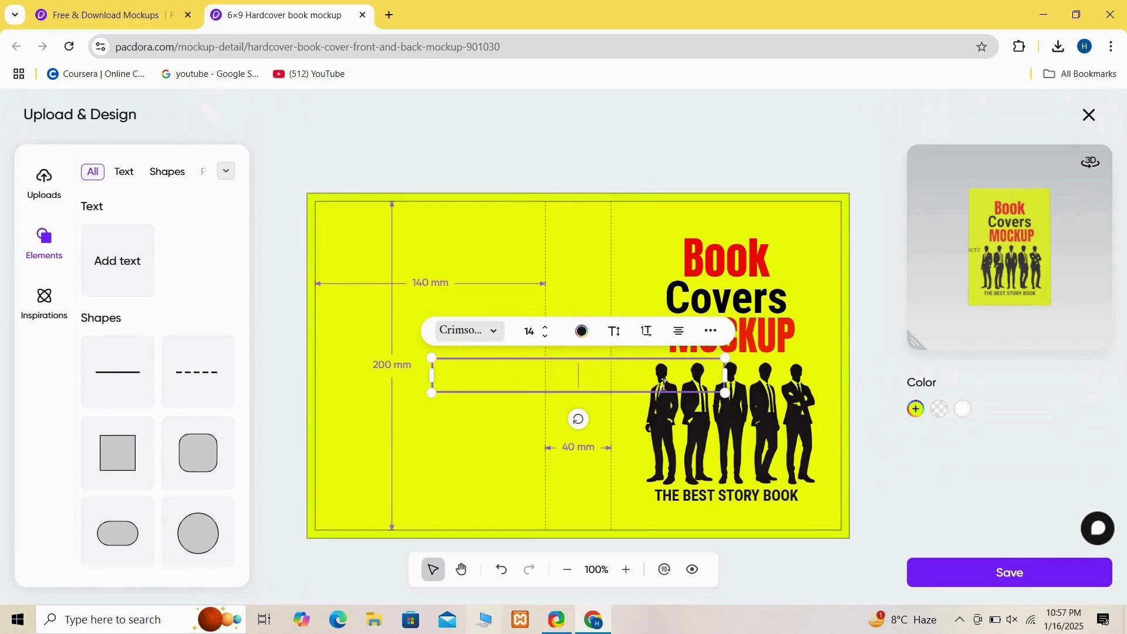
pyautogui.write('Backcover b')
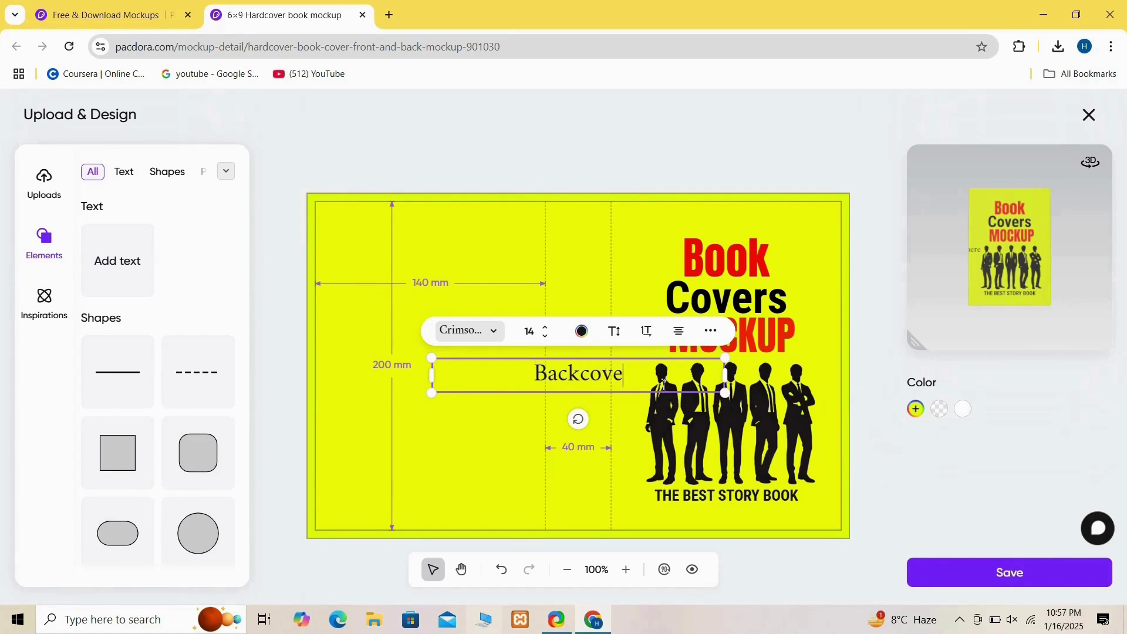